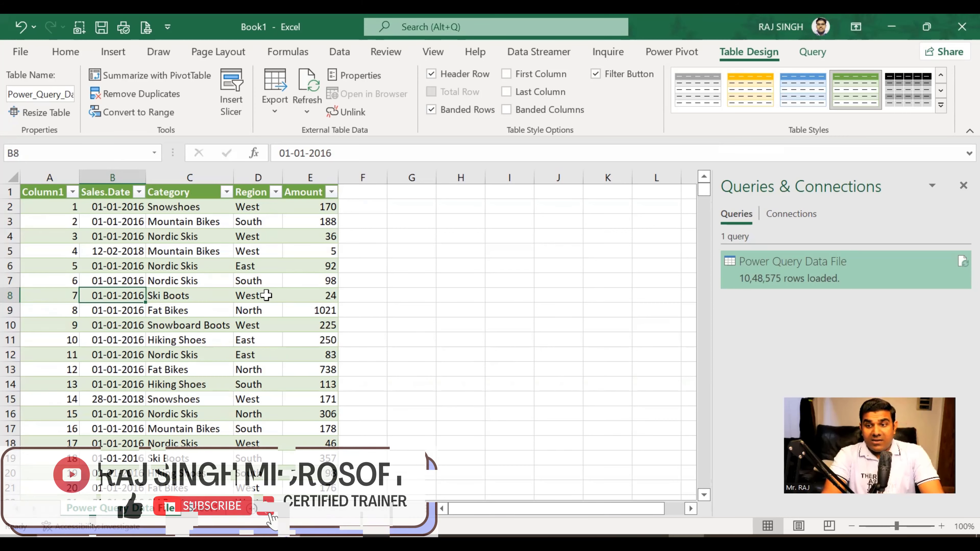
After checking the existing sales table, switch to the empty Sheet1 and open the Get Data source list
click(515, 277)
click(238, 283)
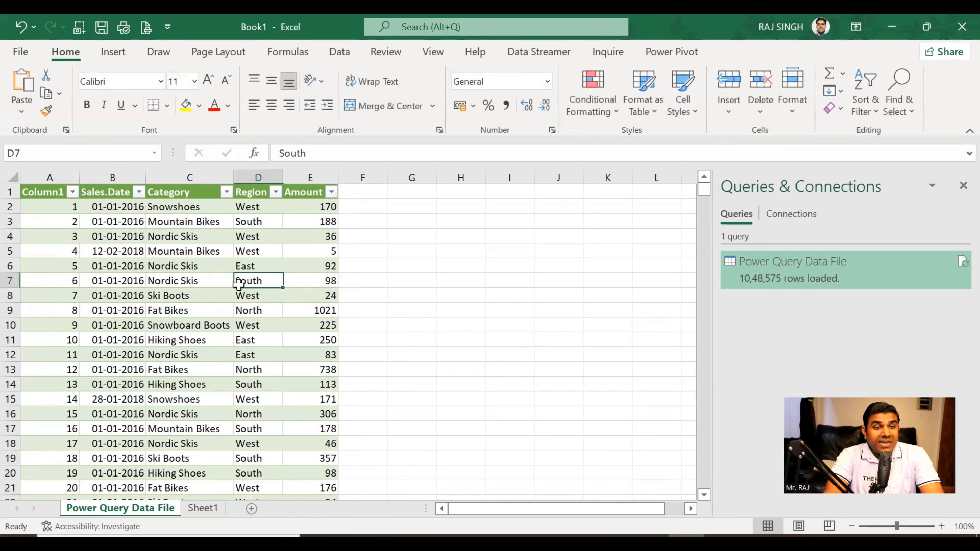
click(205, 511)
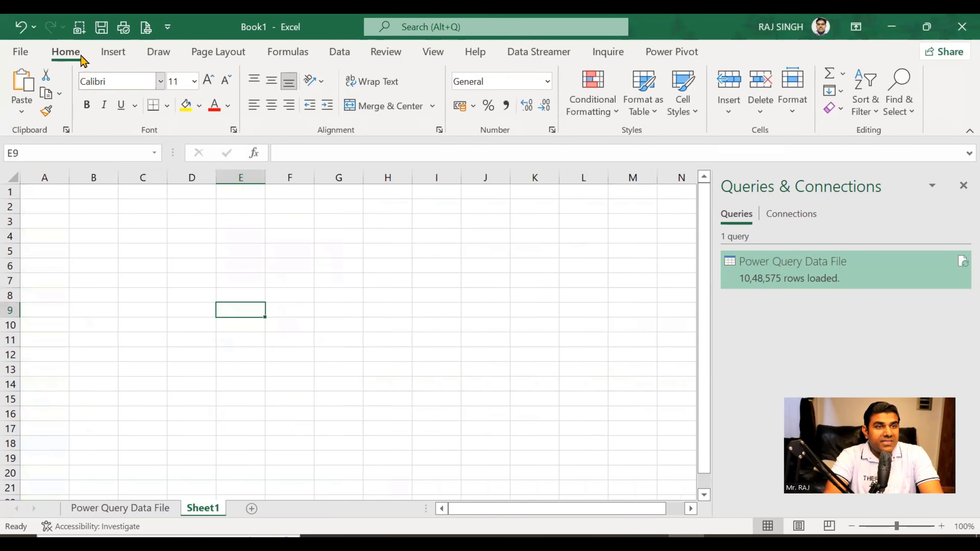
click(340, 52)
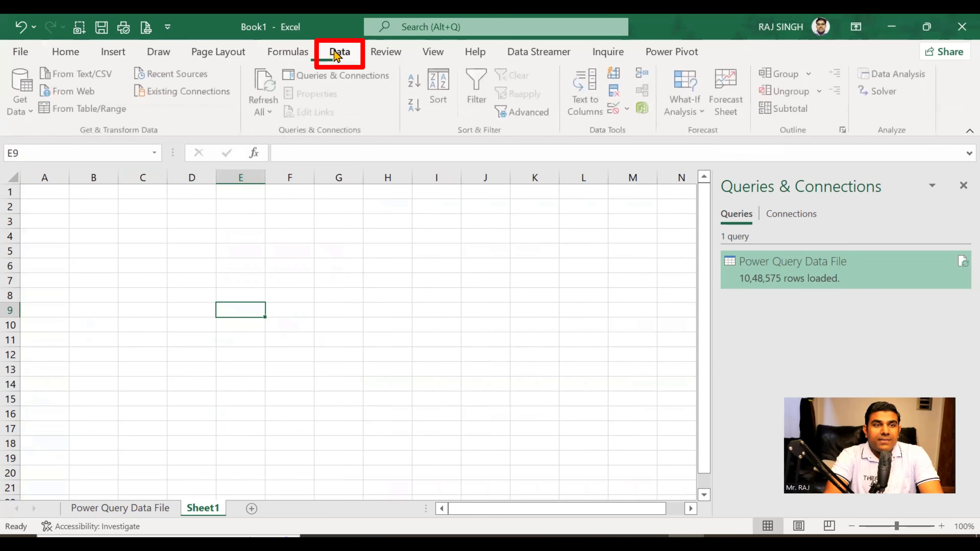
click(24, 108)
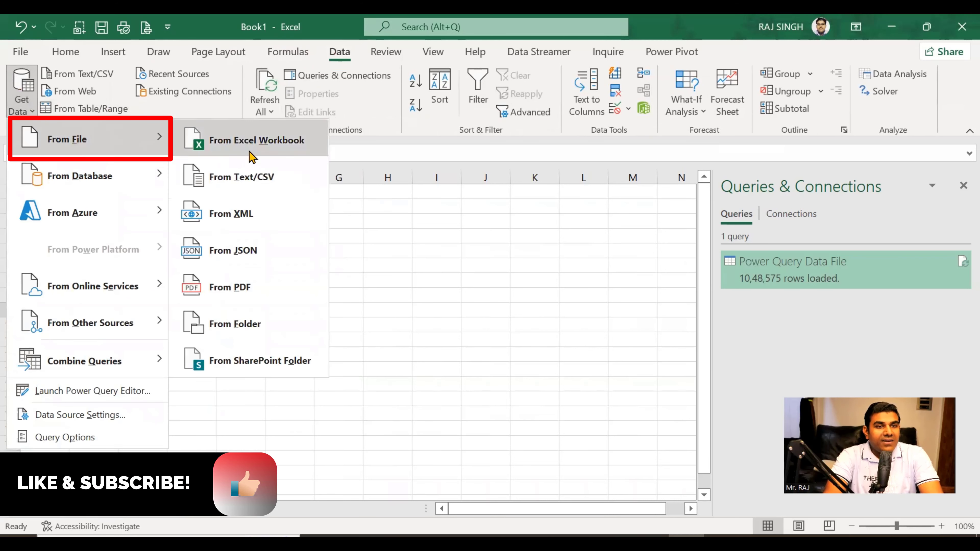
mouse_move(84, 138)
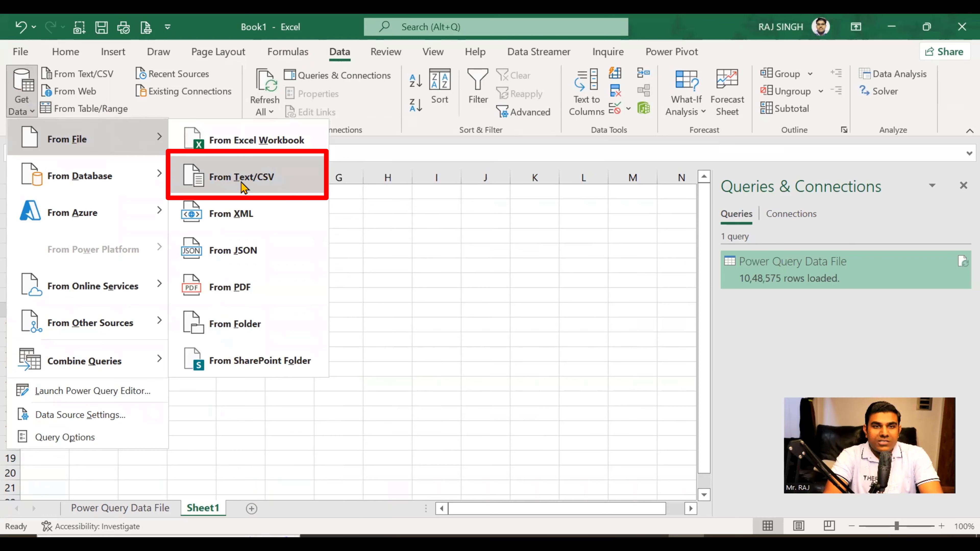
Import Power Query Data File from the Desktop as Text/CSV and load it into the query editor via Transform Data
click(242, 186)
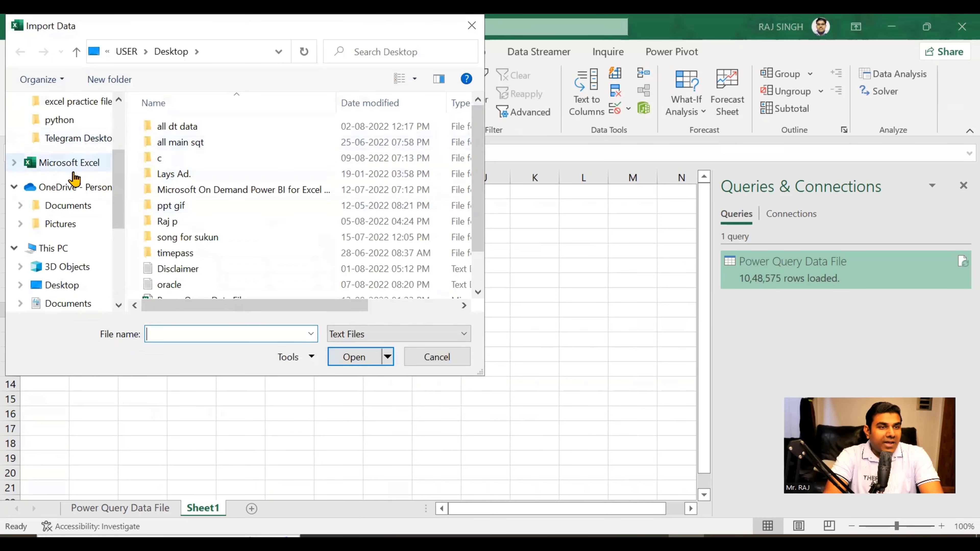
mouse_move(120, 219)
mouse_down()
mouse_move(120, 251)
mouse_move(120, 177)
mouse_up()
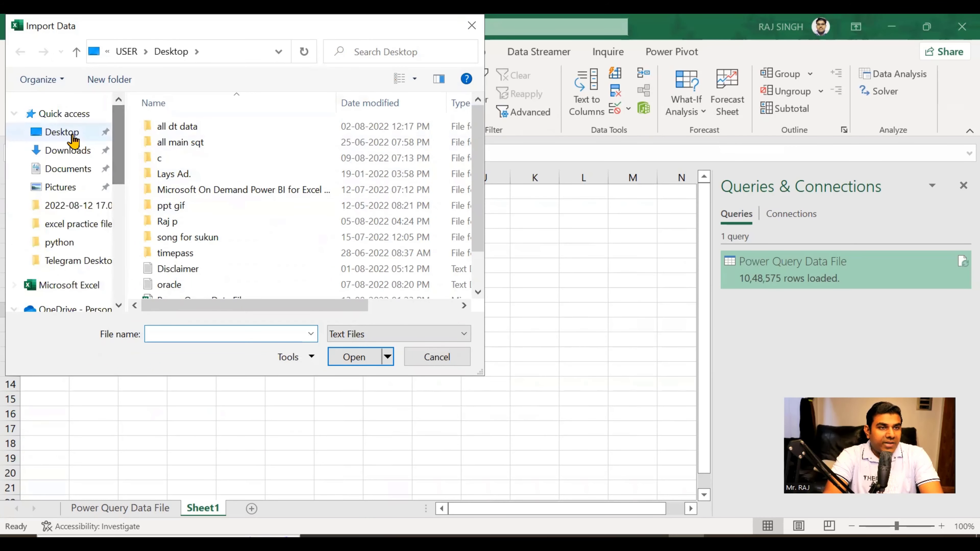
click(62, 133)
click(349, 234)
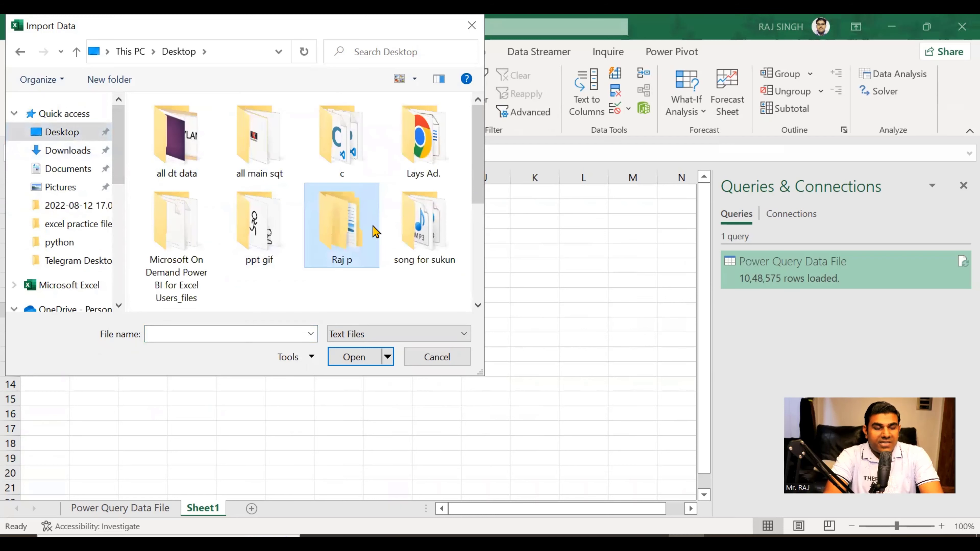
text(power)
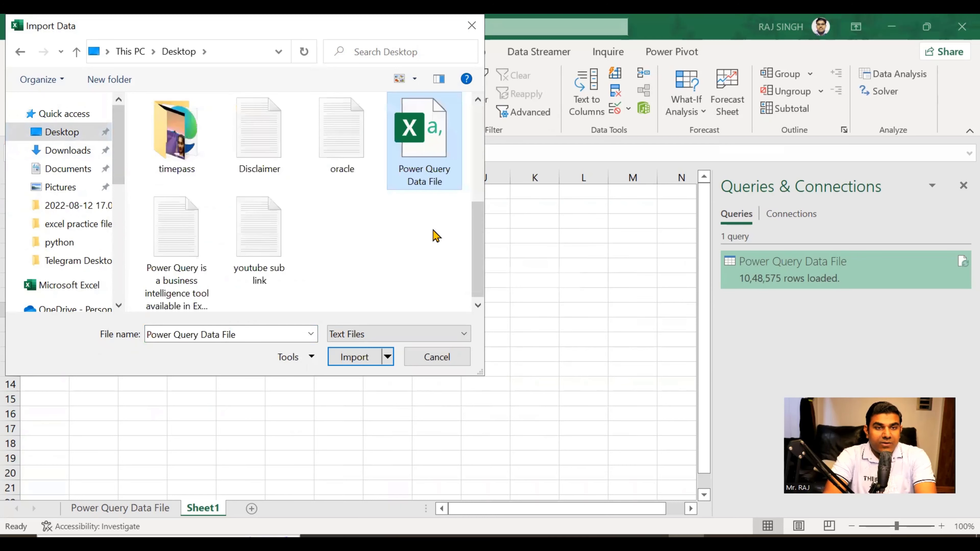
click(352, 358)
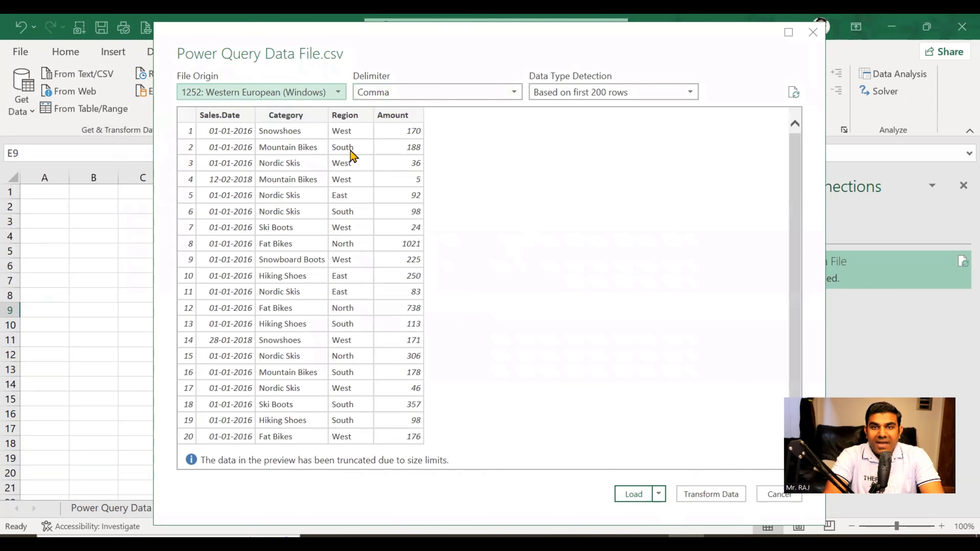
drag(551, 47, 404, 39)
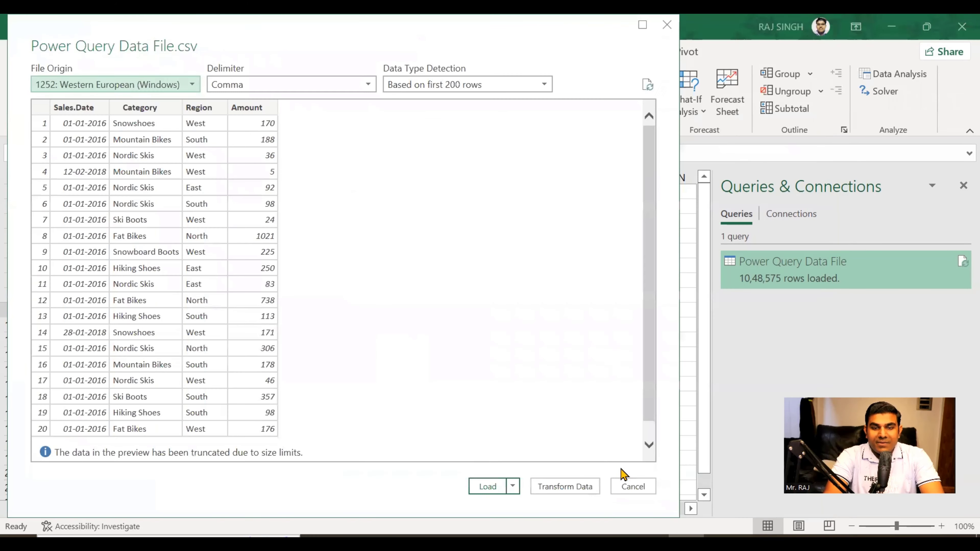
click(559, 486)
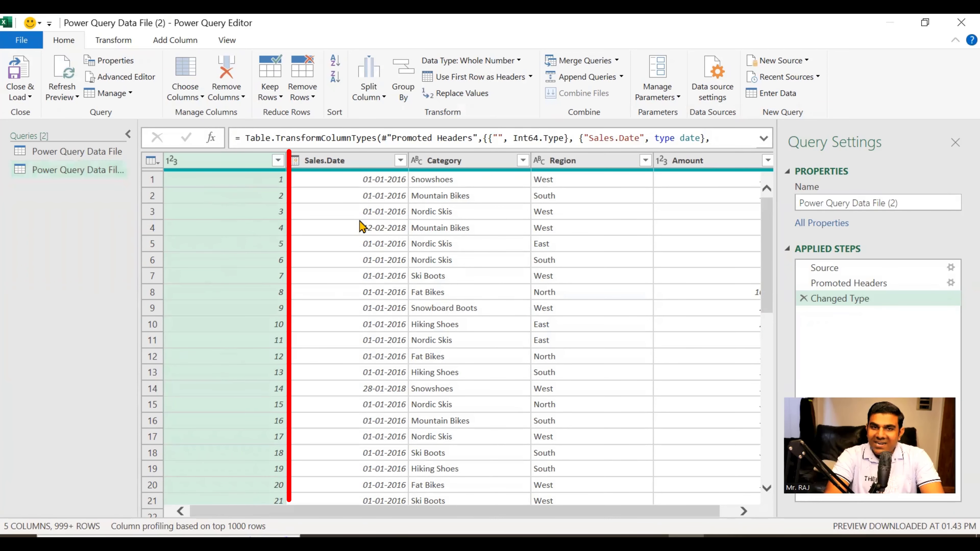
Inspect values in the Category, Region, Amount and numbered columns, then select the Amount column
click(459, 212)
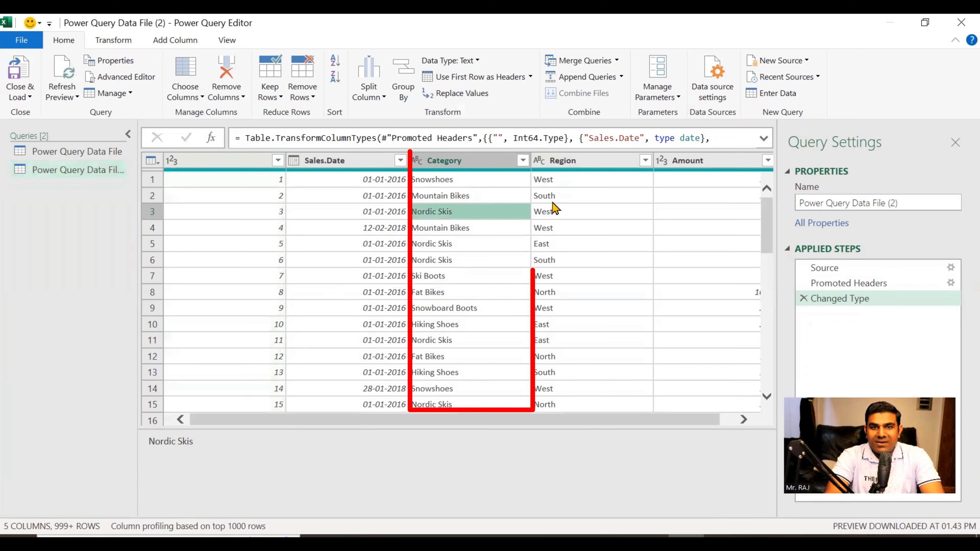
click(583, 216)
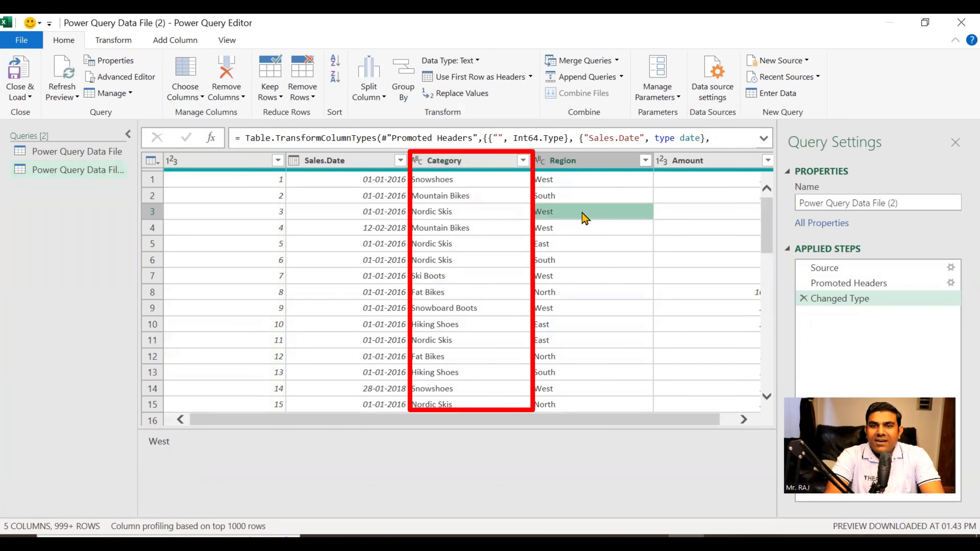
click(690, 227)
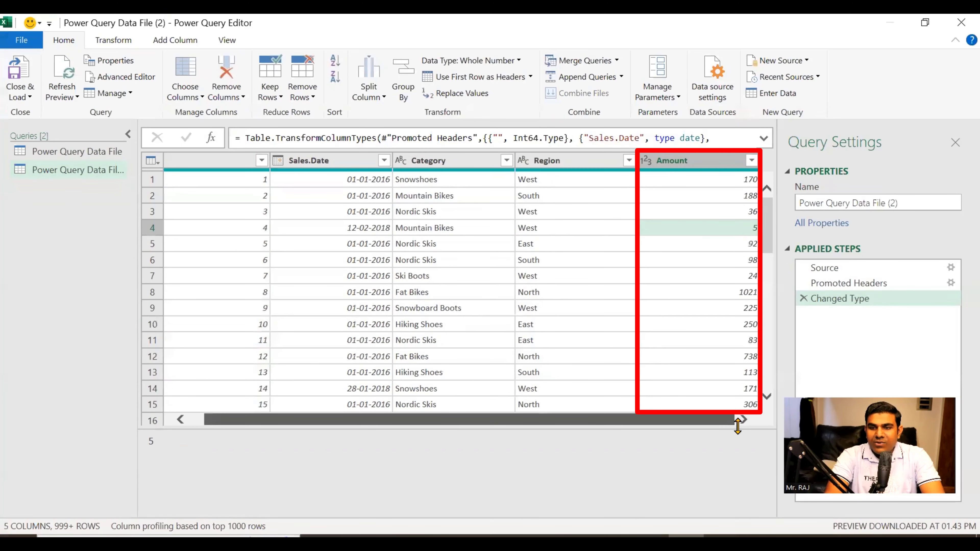
click(231, 198)
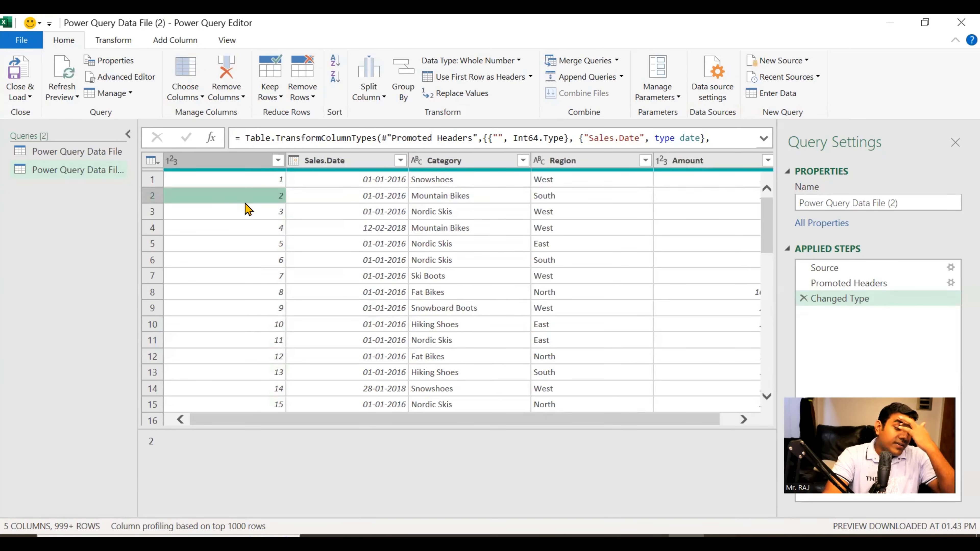
click(708, 227)
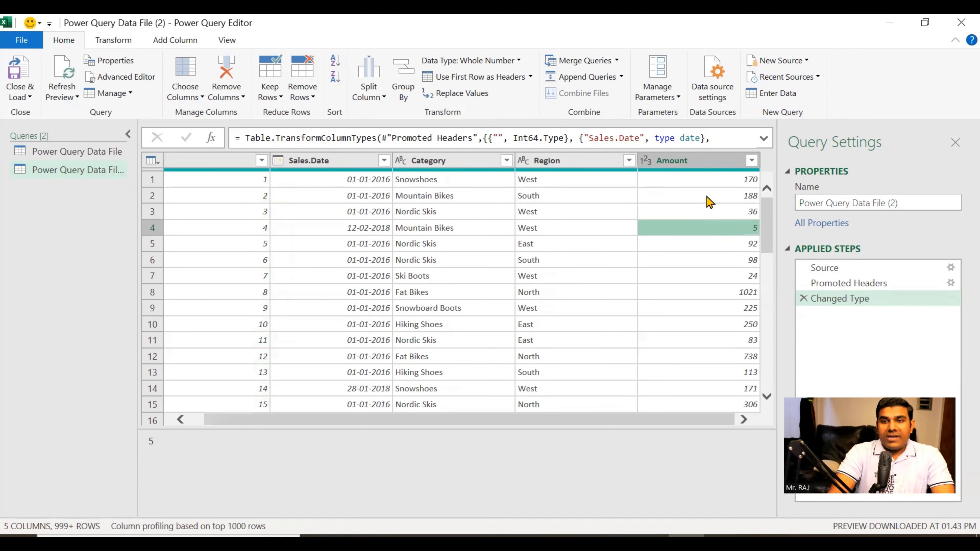
click(689, 165)
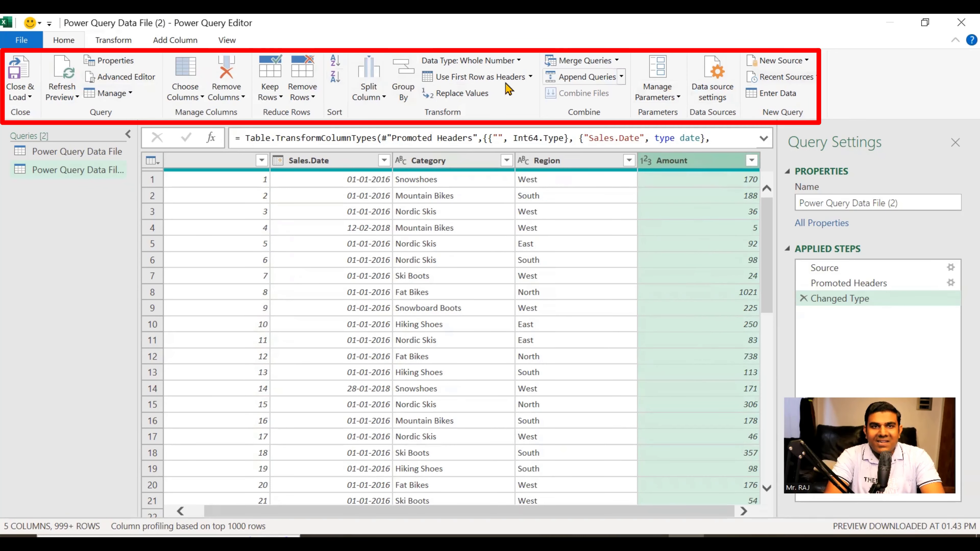
click(124, 40)
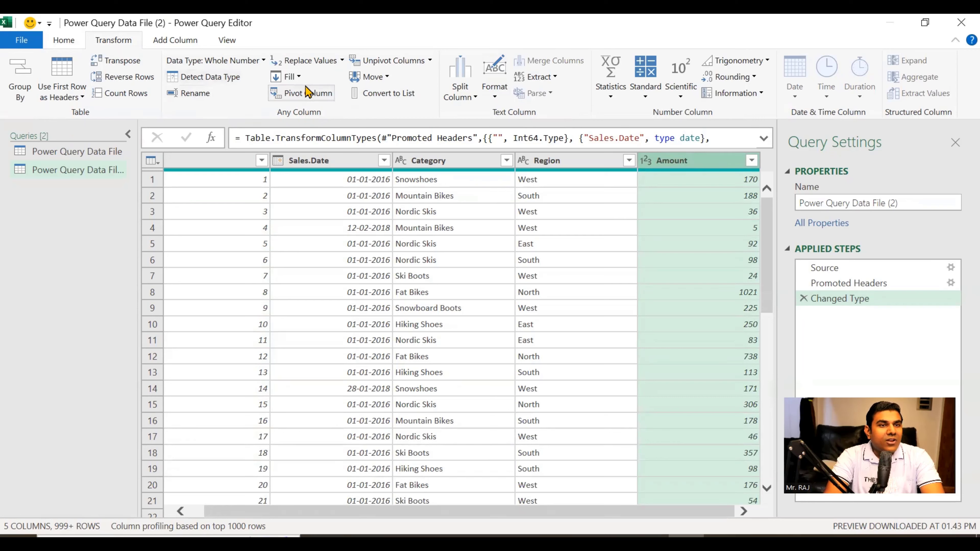
click(172, 40)
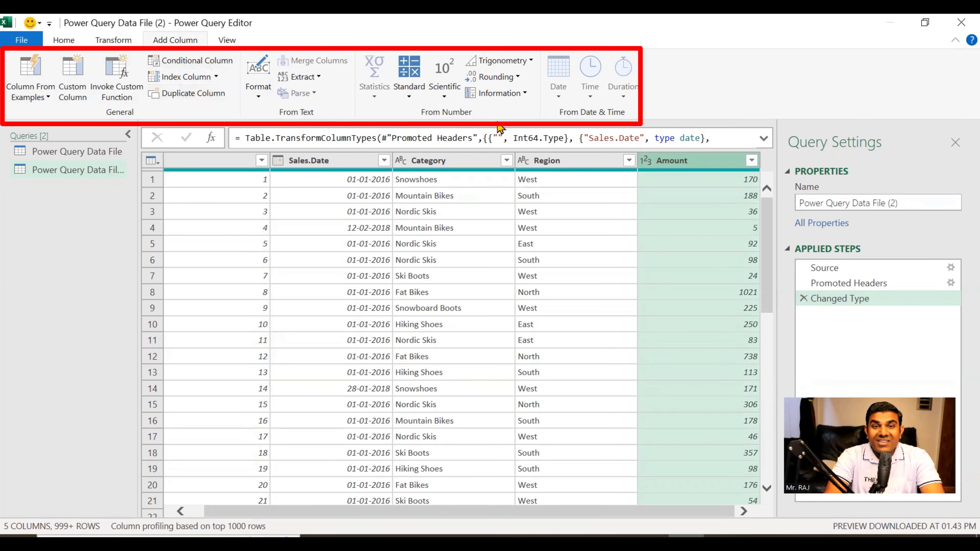
click(227, 40)
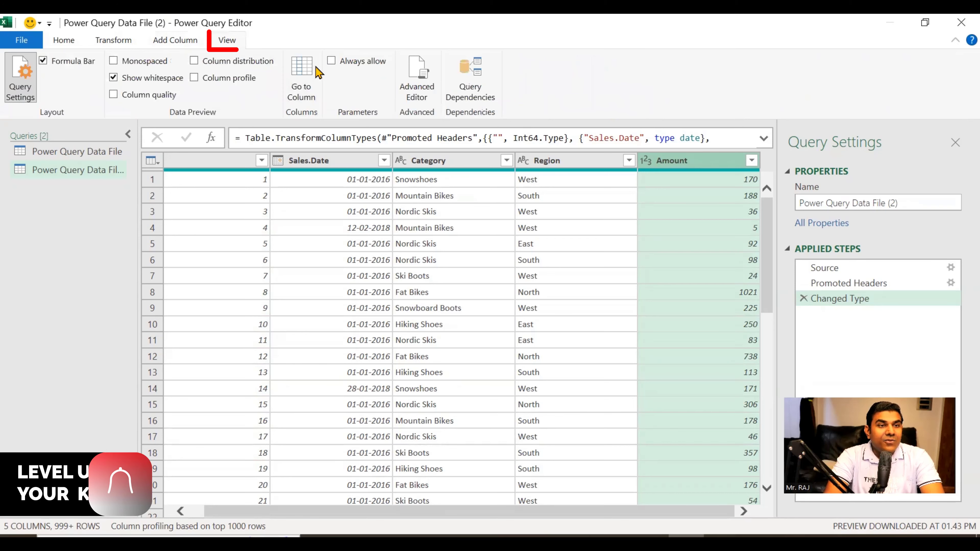
click(63, 43)
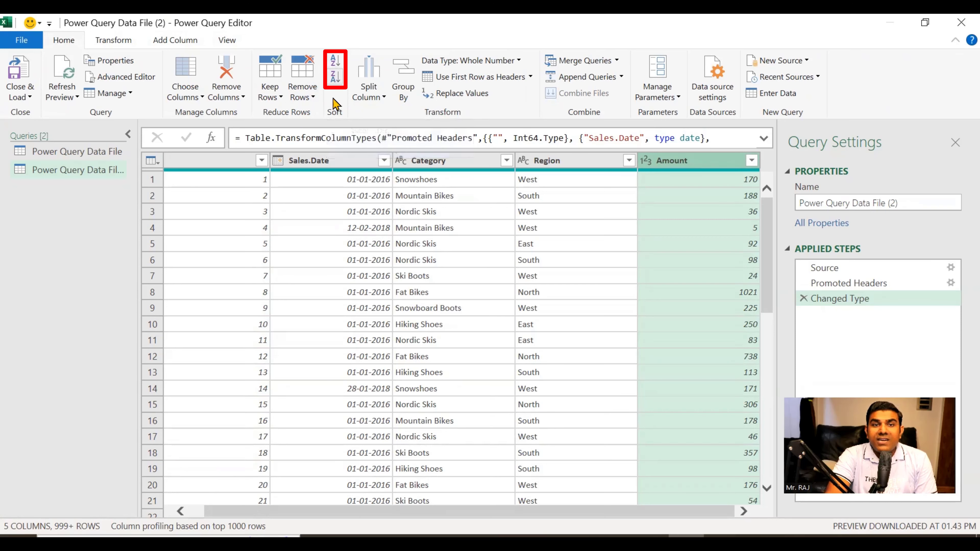
Sort the rows by the numbered first column in ascending order, after briefly trying descending
click(245, 213)
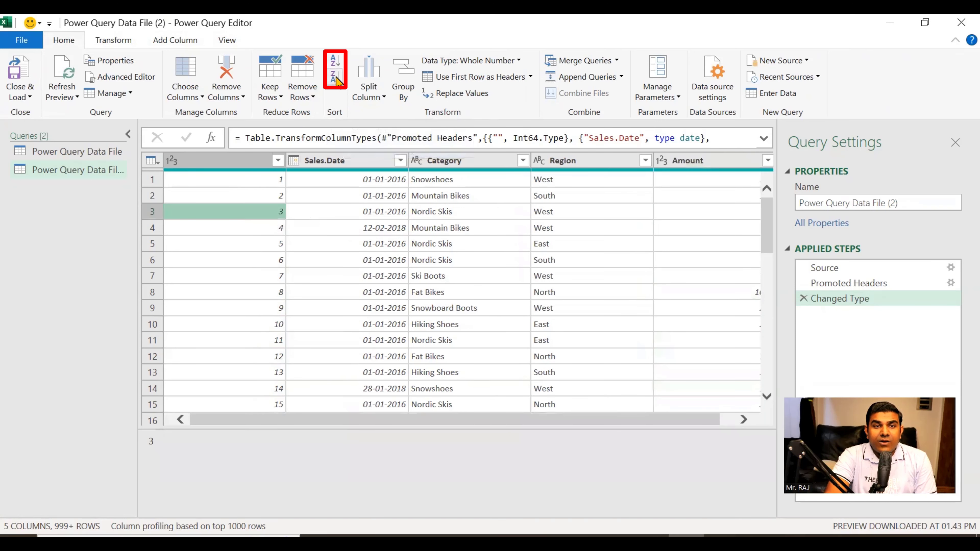
click(335, 79)
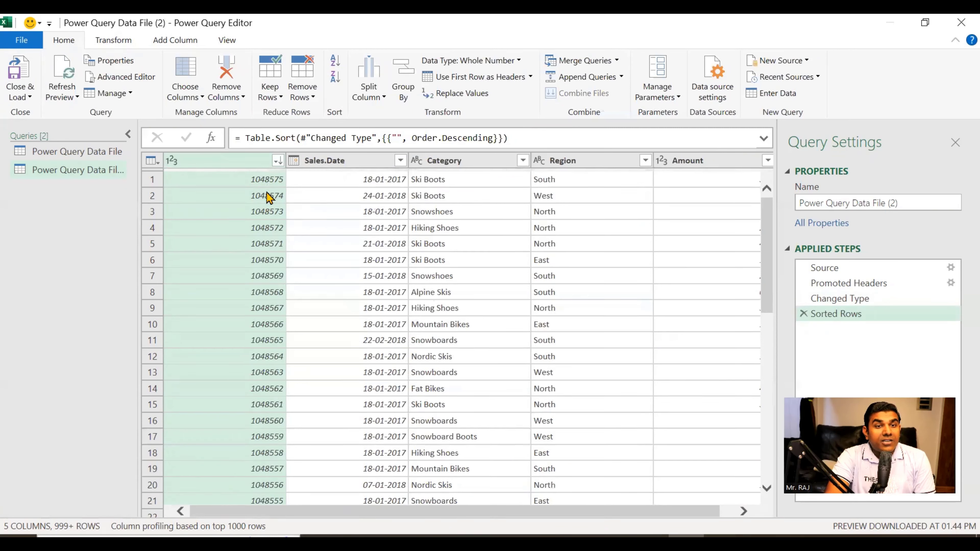
click(334, 61)
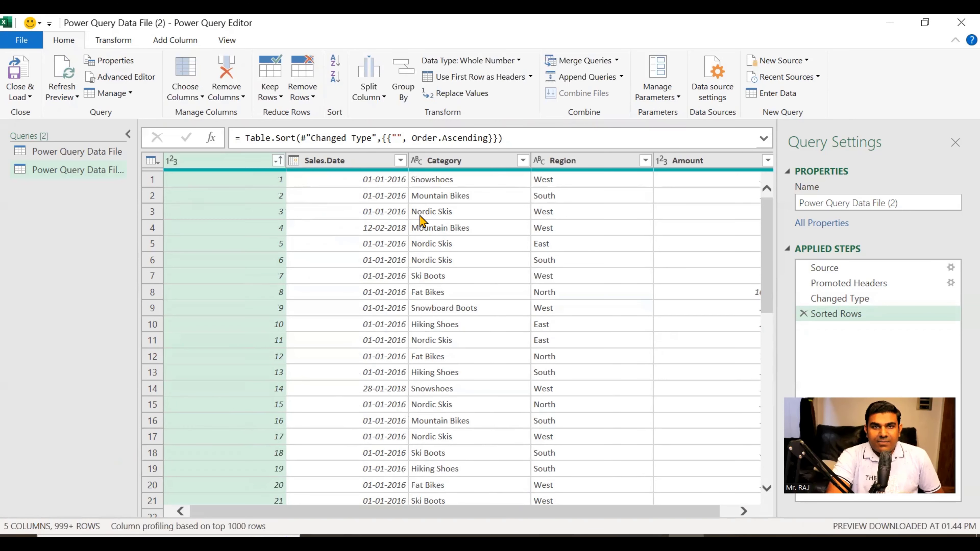
click(348, 165)
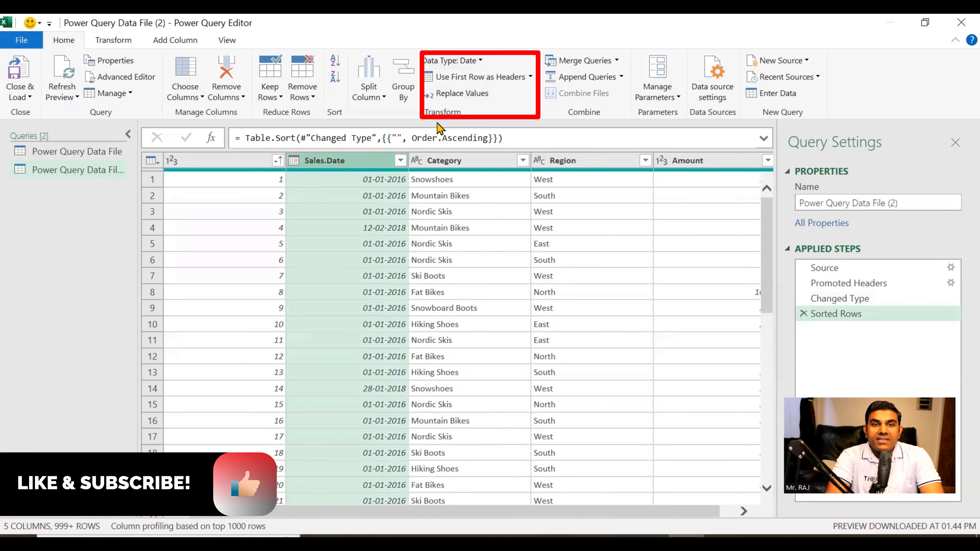
Change the Sales.Date column's data type to Date, adding a Changed Type1 step
click(481, 61)
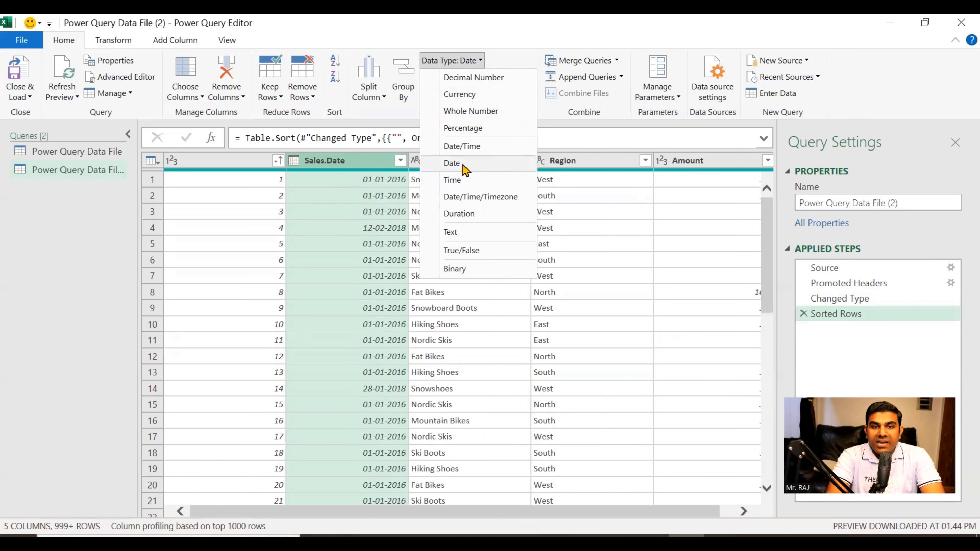
click(452, 164)
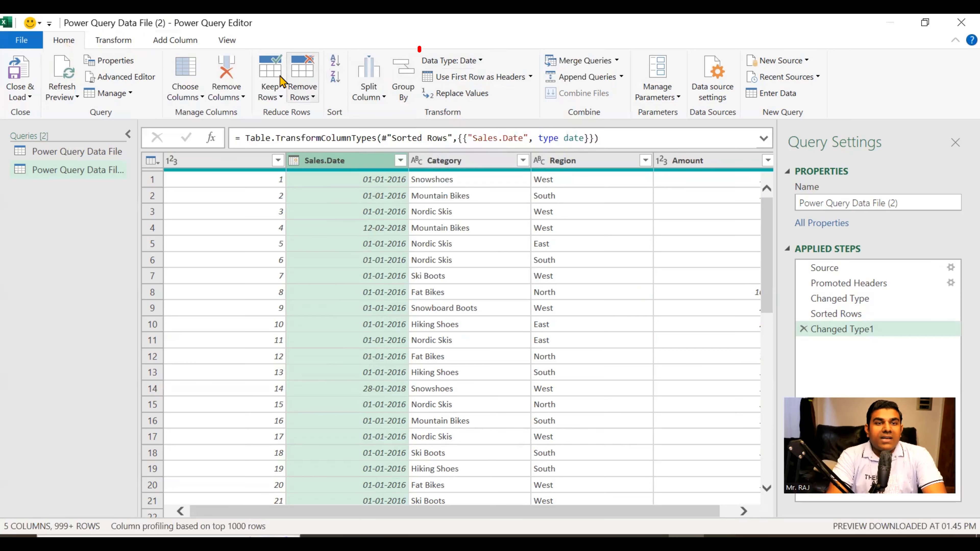
click(463, 60)
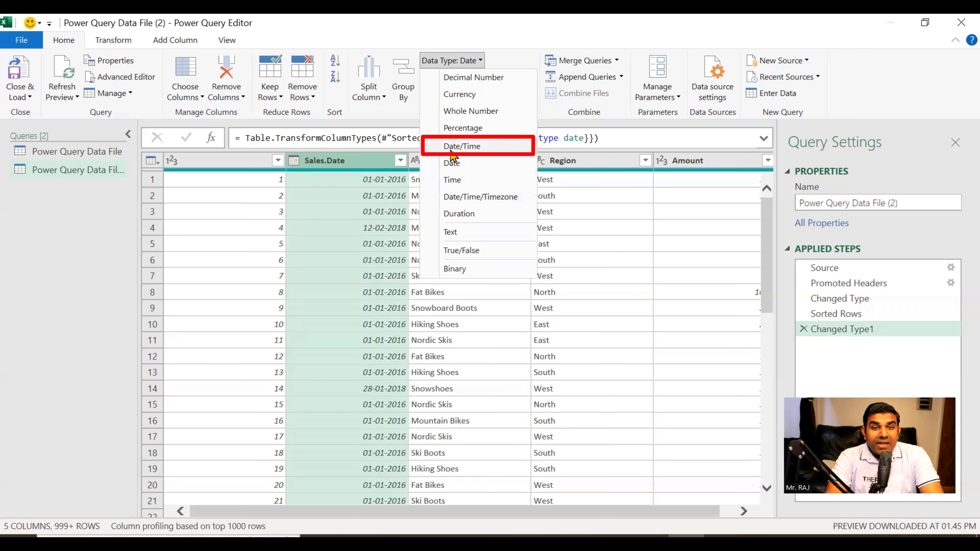
Switch Sales.Date to Date/Time, then back to Date, replacing the current conversion each time
click(490, 147)
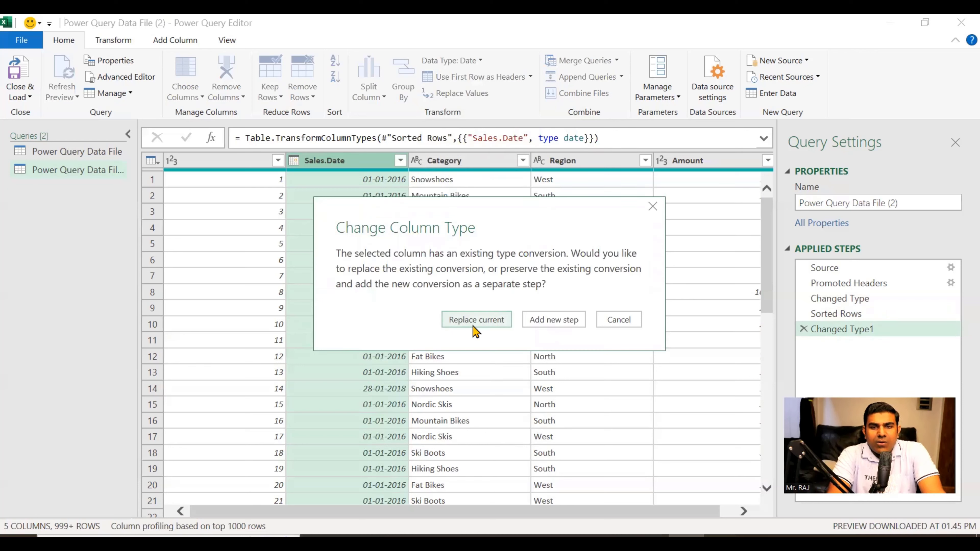
click(465, 326)
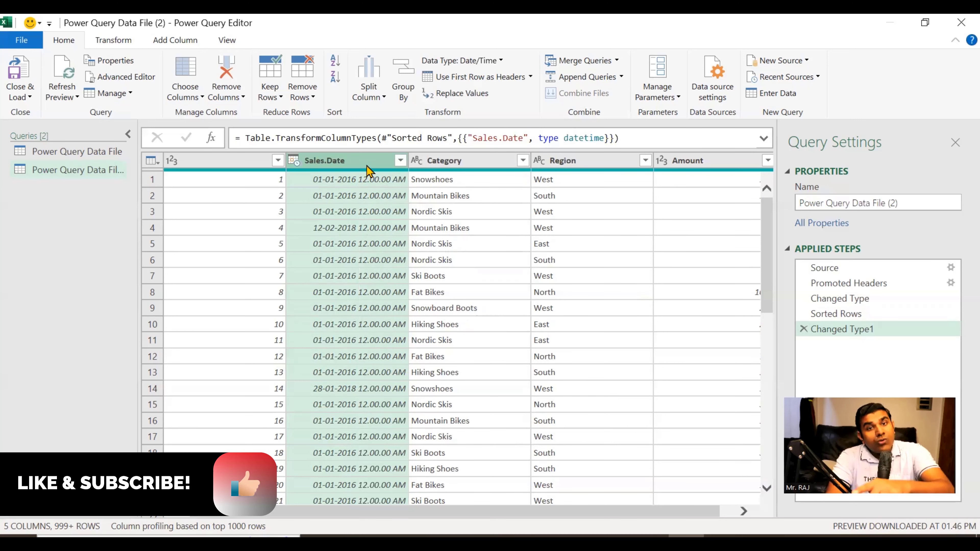
click(497, 60)
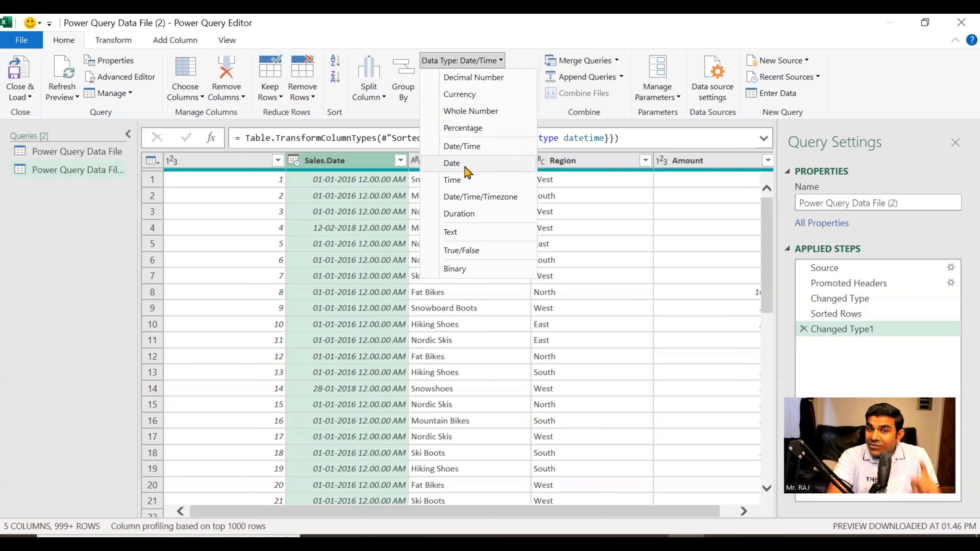
click(452, 163)
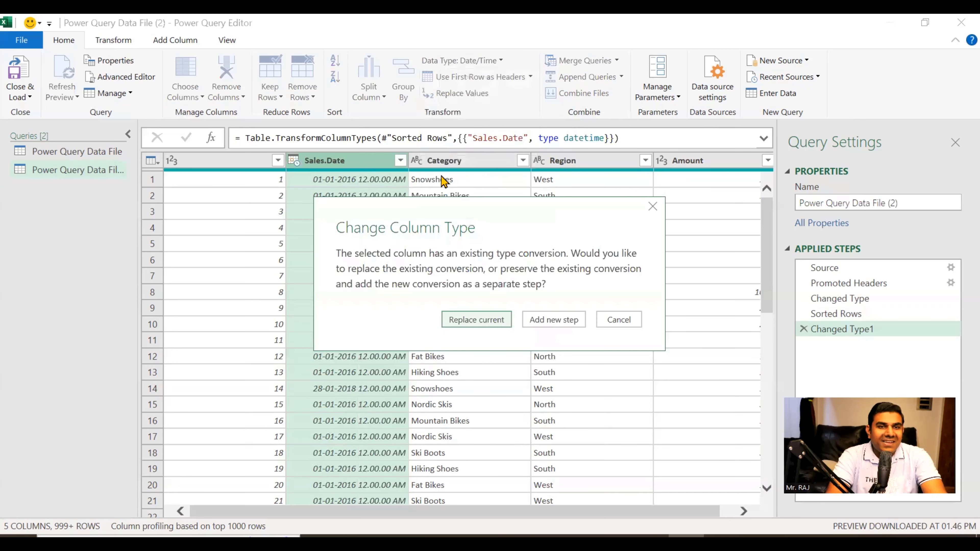
click(464, 322)
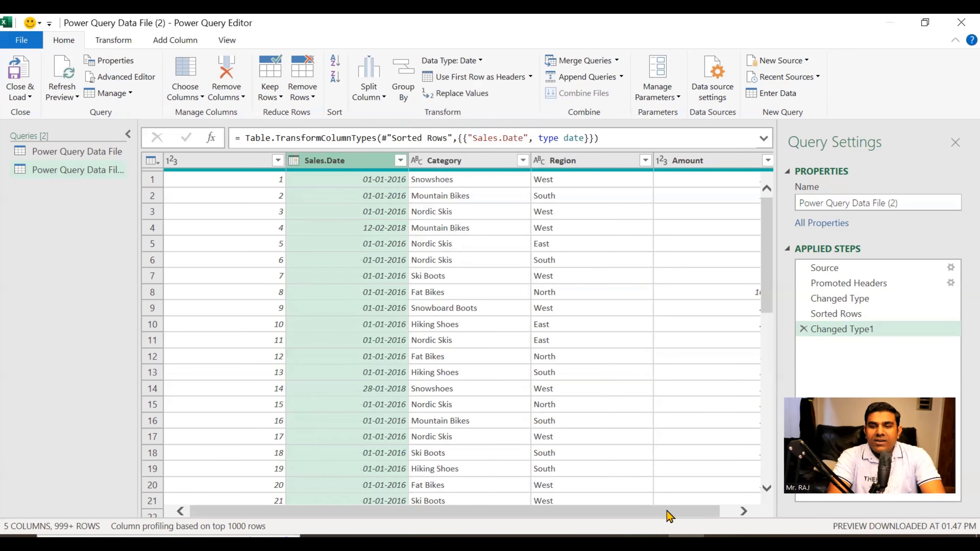
drag(670, 516, 737, 511)
click(706, 161)
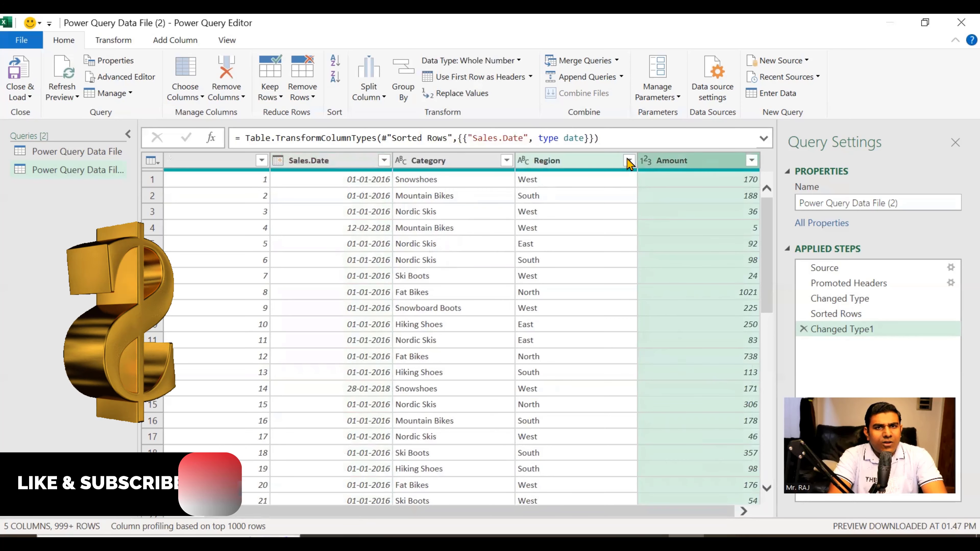
Set the Amount column's data type to Currency so values show as 170.00 and 1,021.00
click(519, 61)
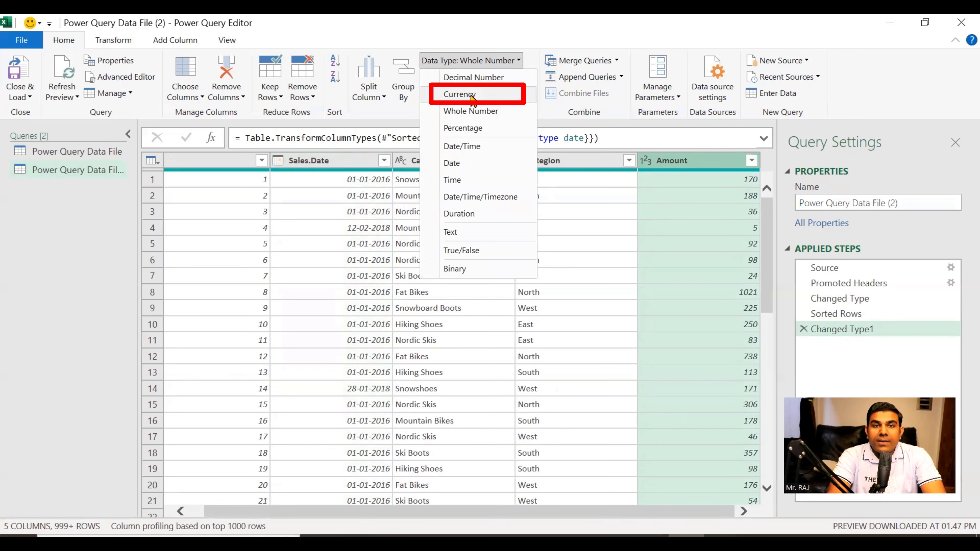
click(457, 95)
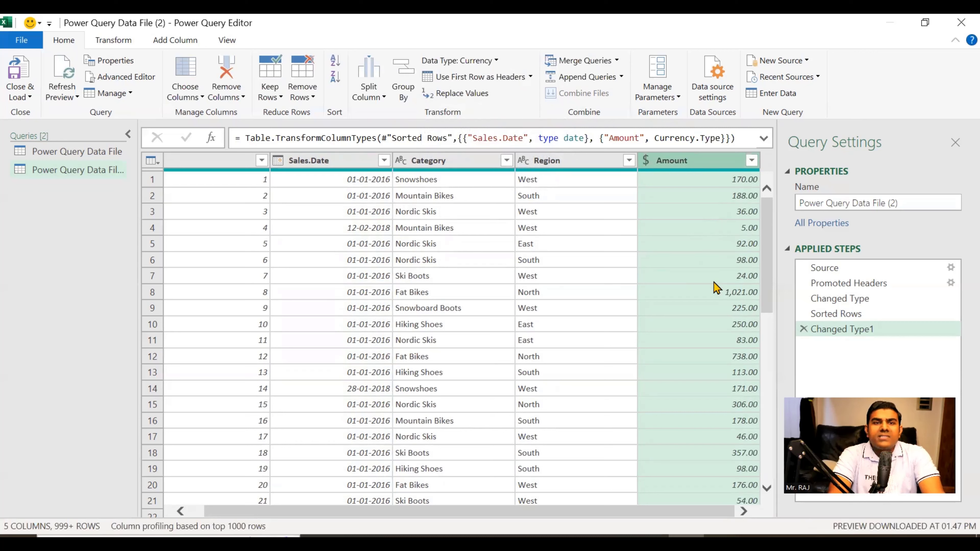
click(648, 162)
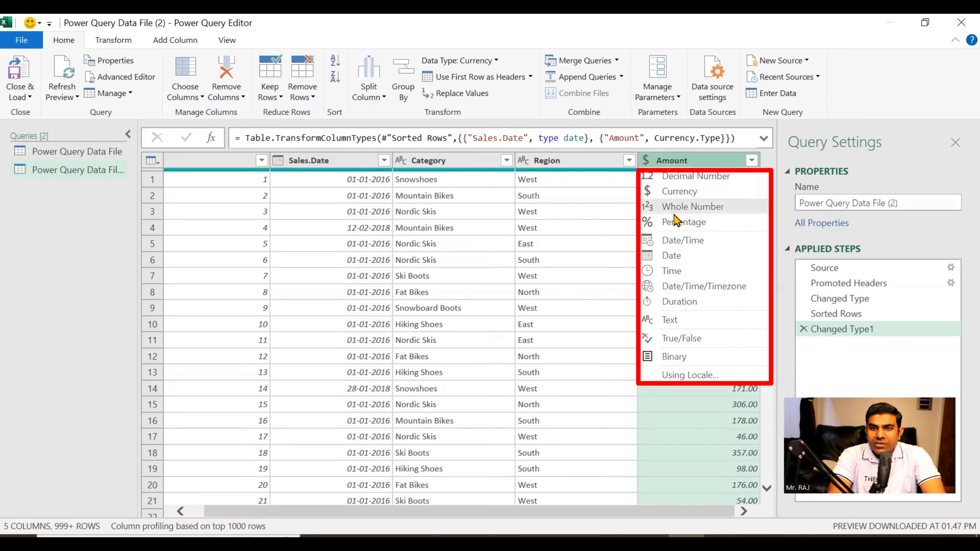
click(681, 192)
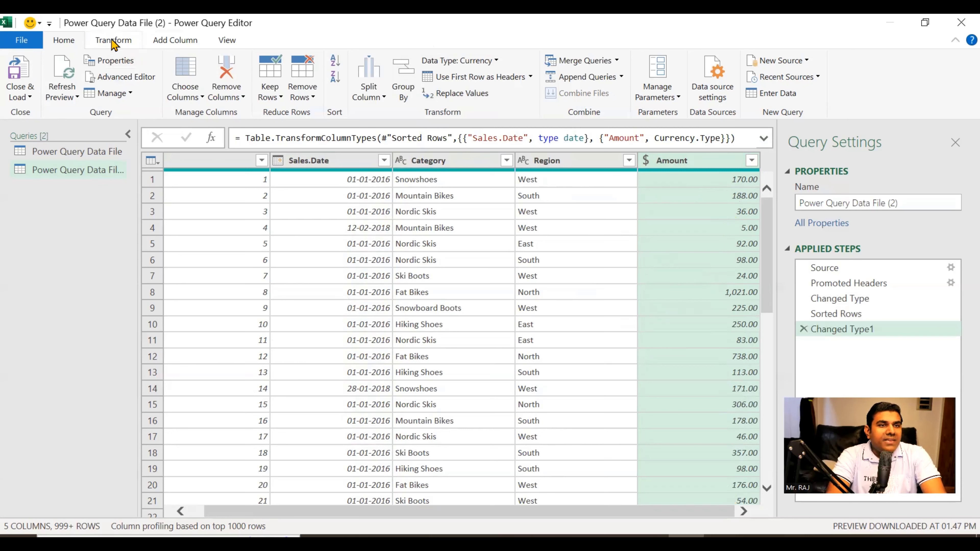
Start a Column From Examples, creating an empty Column1 awaiting sample values
click(163, 42)
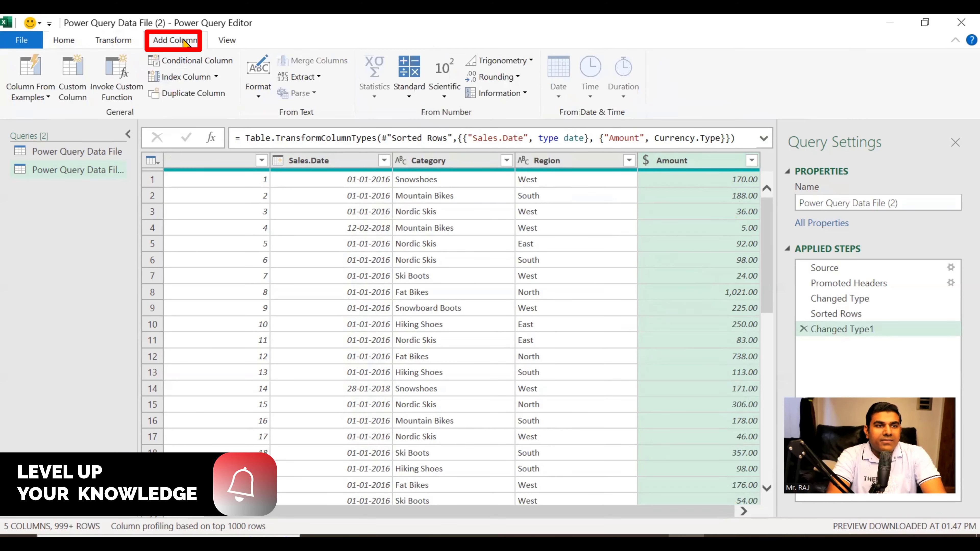
click(29, 68)
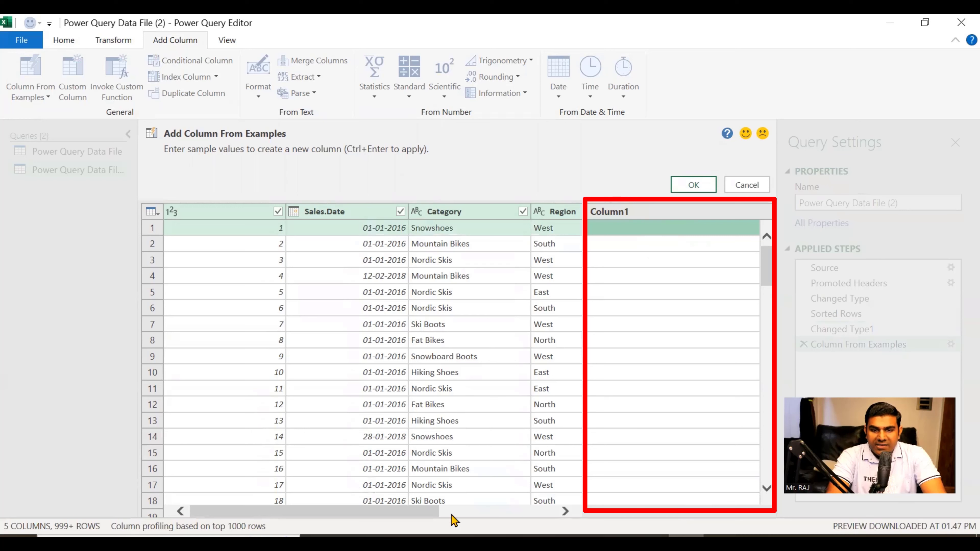
Rename the new example column's header from Column1 to 'emp id'
drag(425, 518, 566, 510)
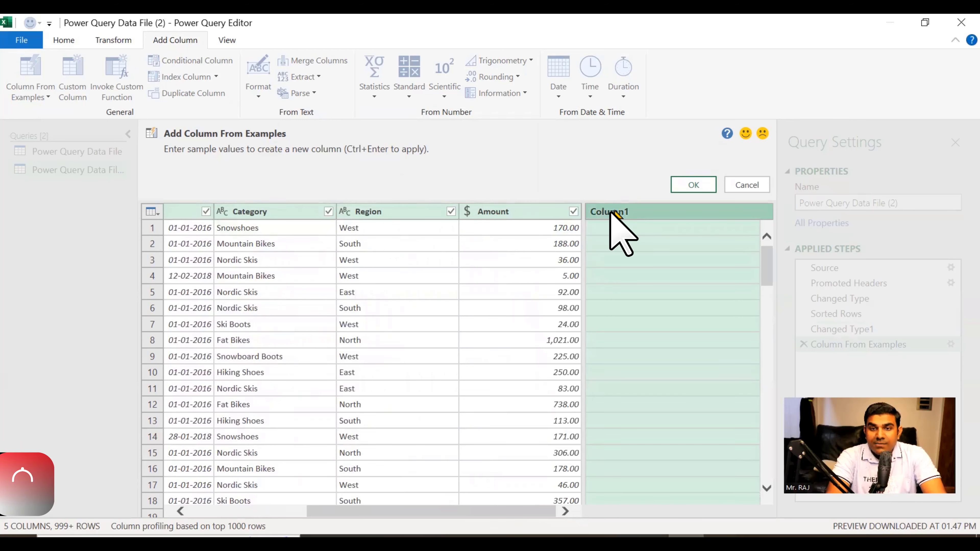
double_click(617, 212)
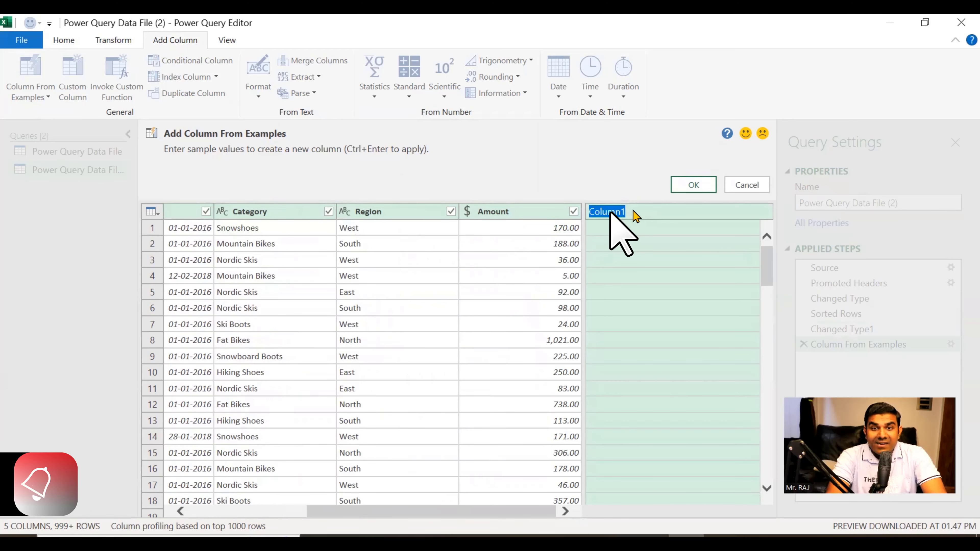
text(e)
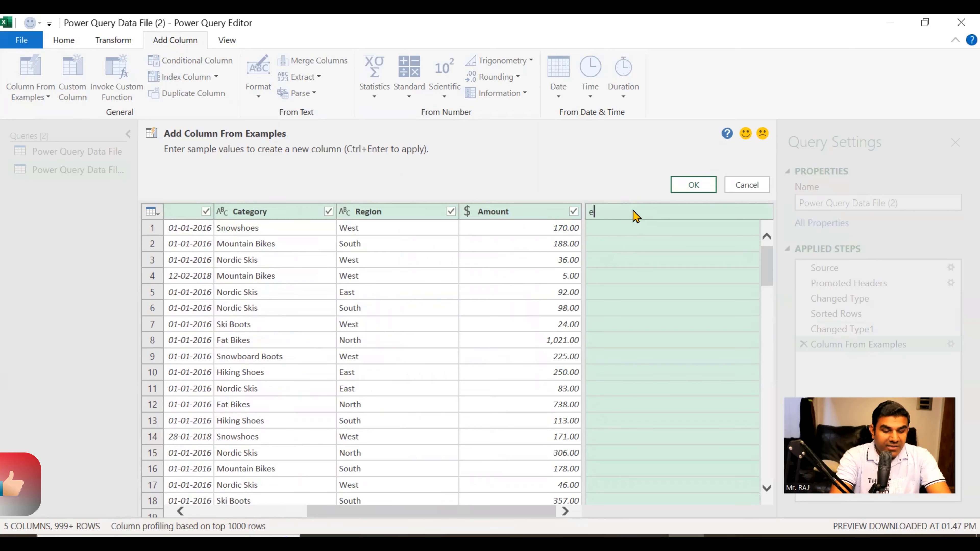
text(mp id)
key(Return)
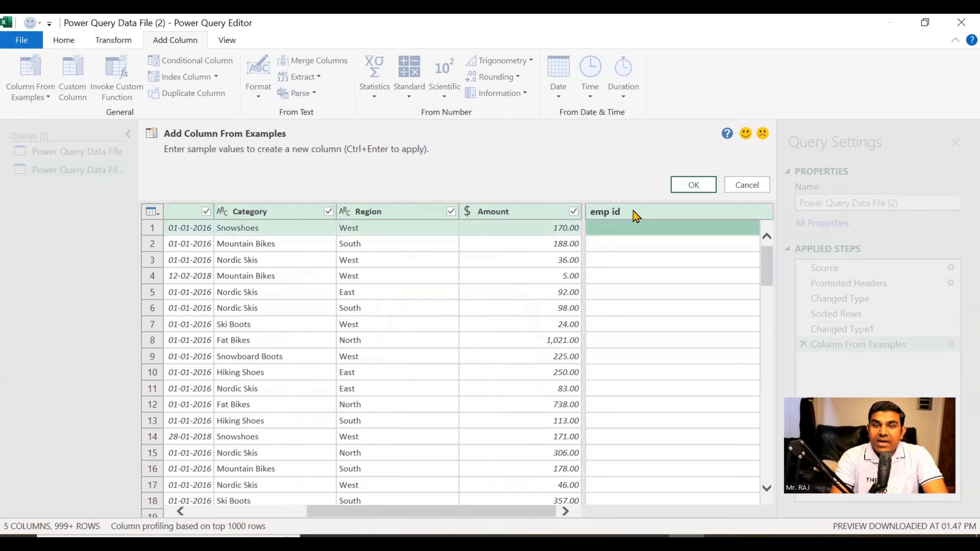
Enter 'emp 1' as the first emp id sample so the column fills with emp 1, emp 2 onward
click(619, 228)
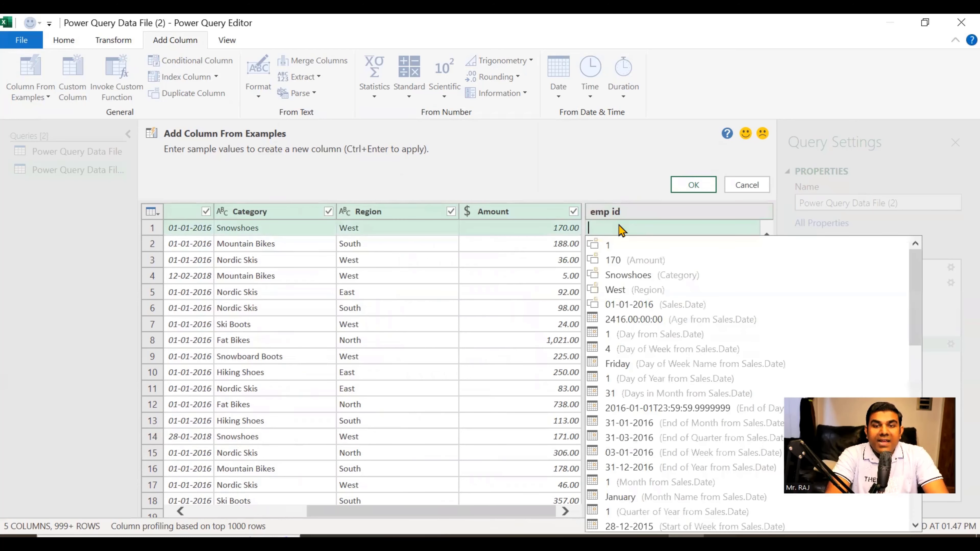
text(emp)
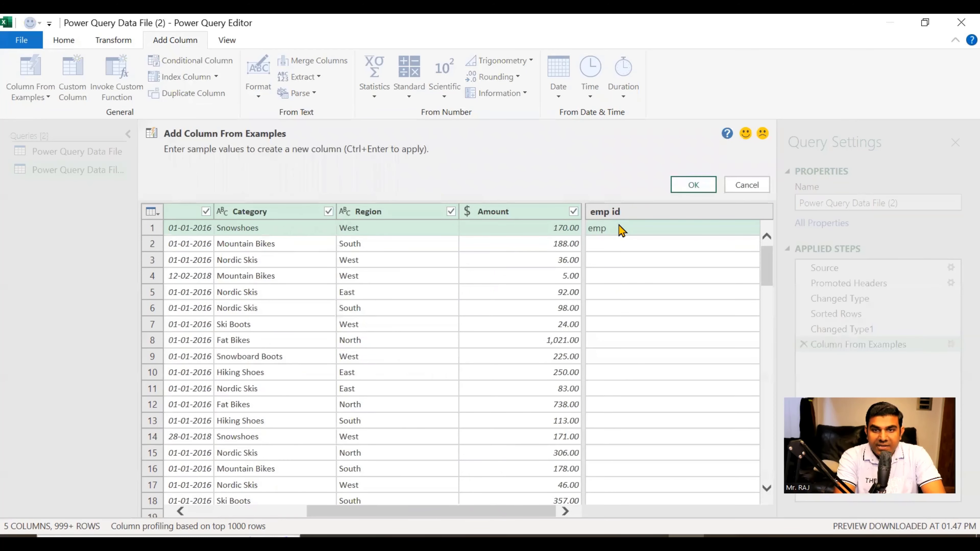
click(631, 239)
click(630, 232)
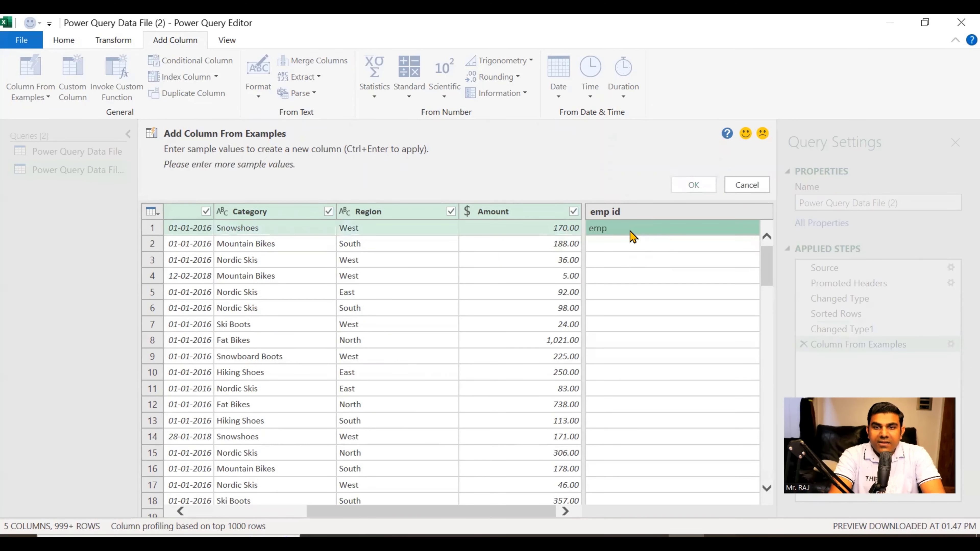
click(626, 218)
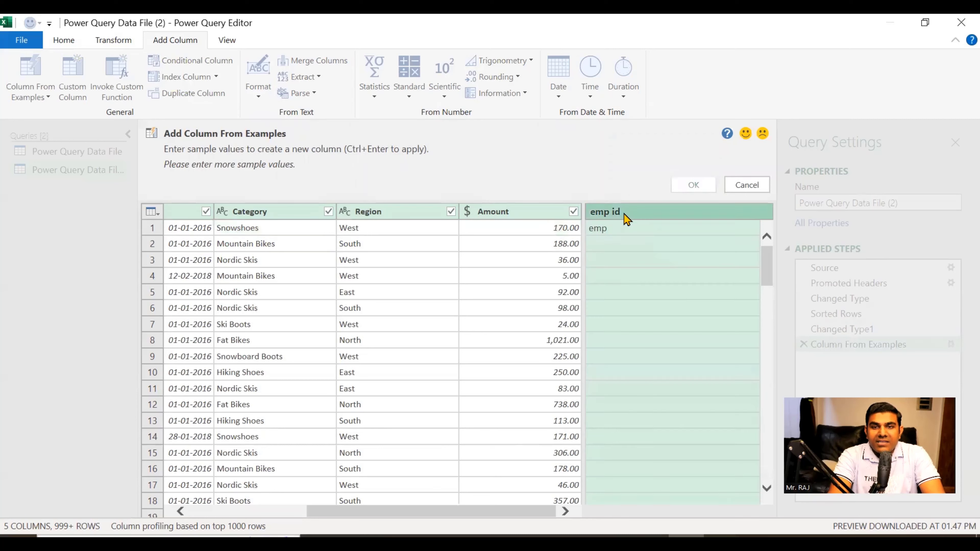
click(623, 232)
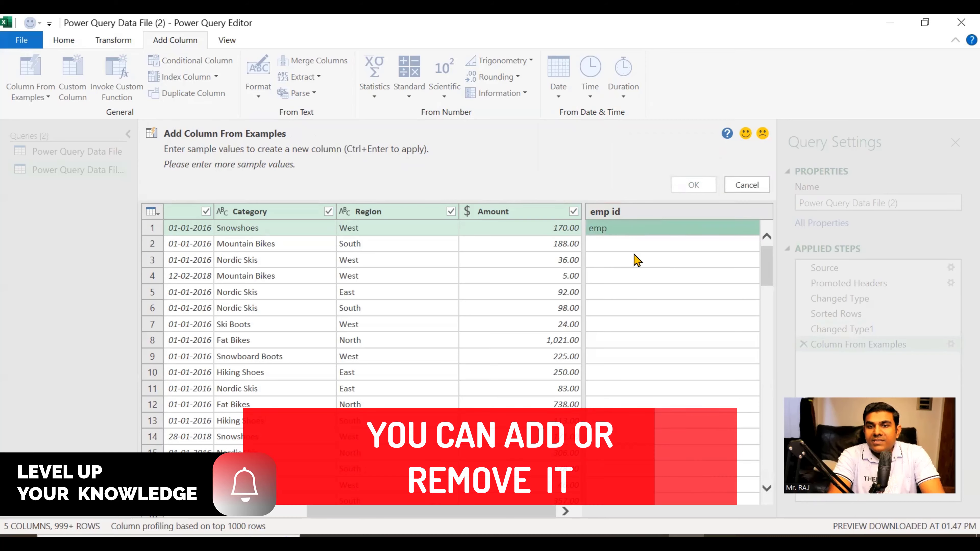
click(631, 247)
click(621, 227)
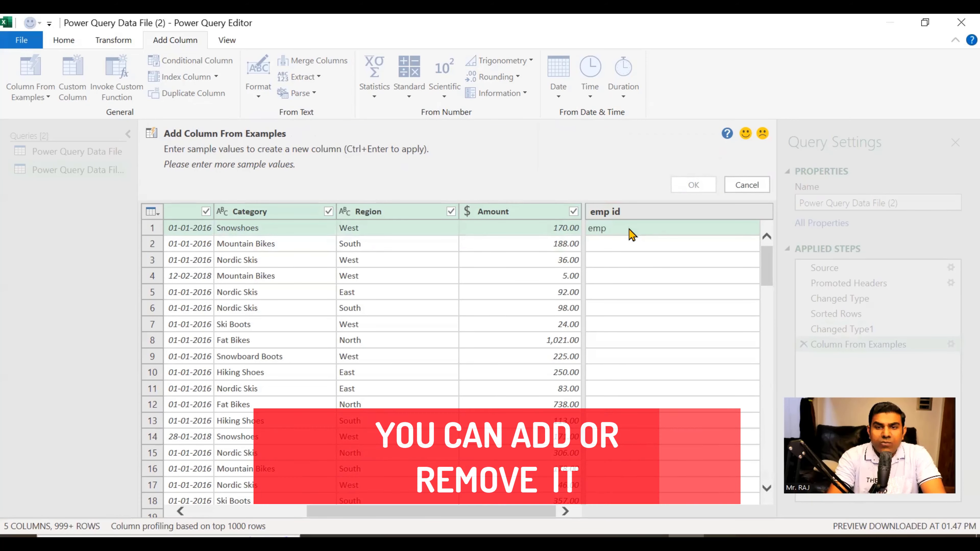
text(1)
key(Return)
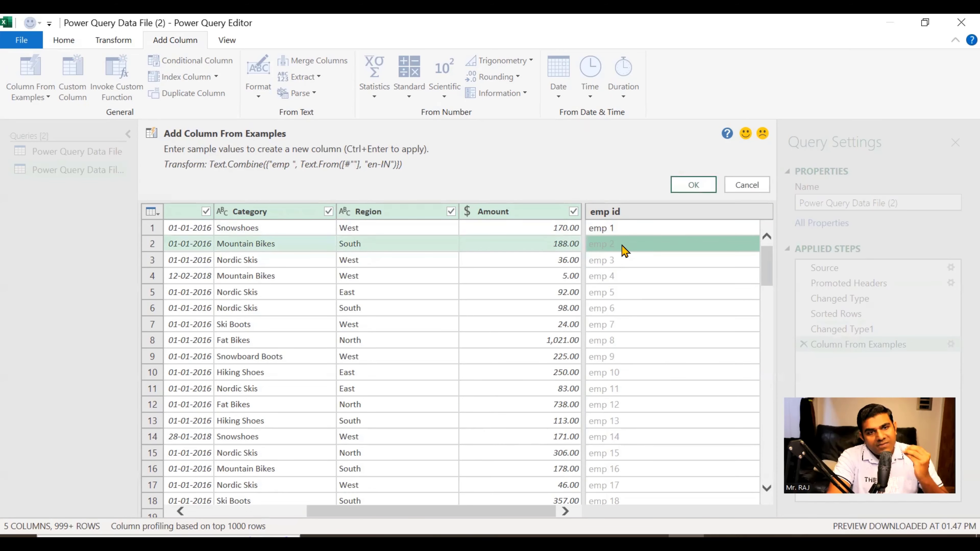
Confirm the example-based emp id column (emp 1, emp 2, …) as the Inserted Merged Column step
mouse_move(513, 513)
mouse_down()
mouse_move(384, 525)
mouse_move(545, 512)
mouse_up()
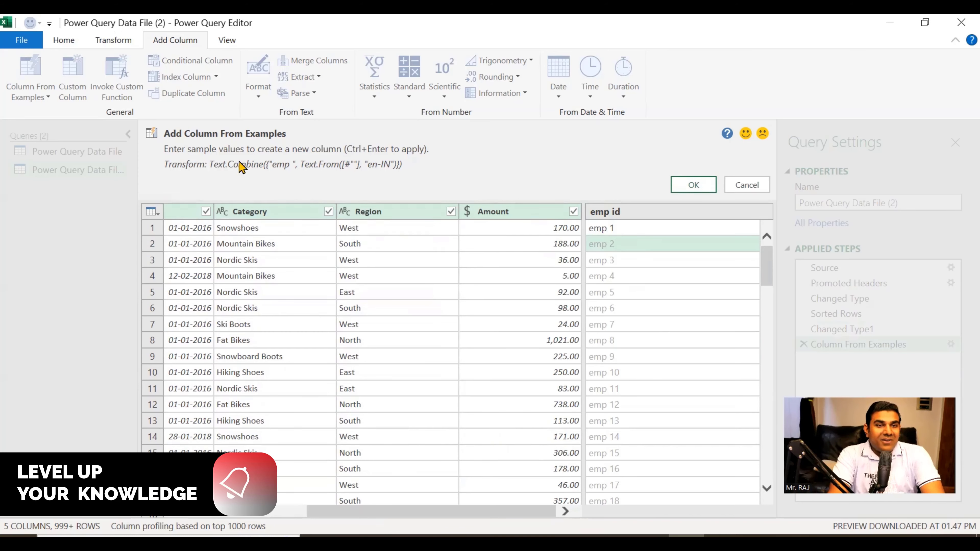
click(693, 184)
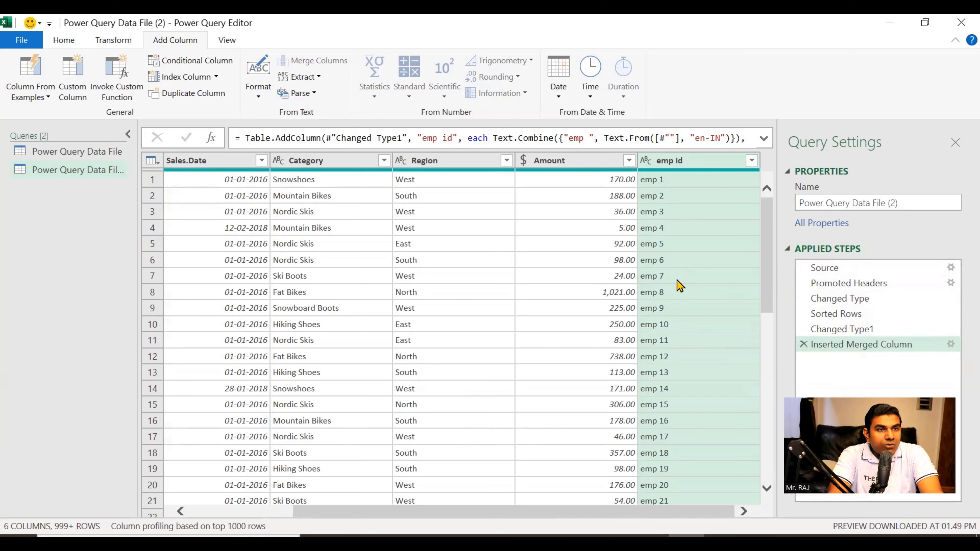
Use Close & Load to close Power Query Editor and load the sales query into the workbook
click(62, 43)
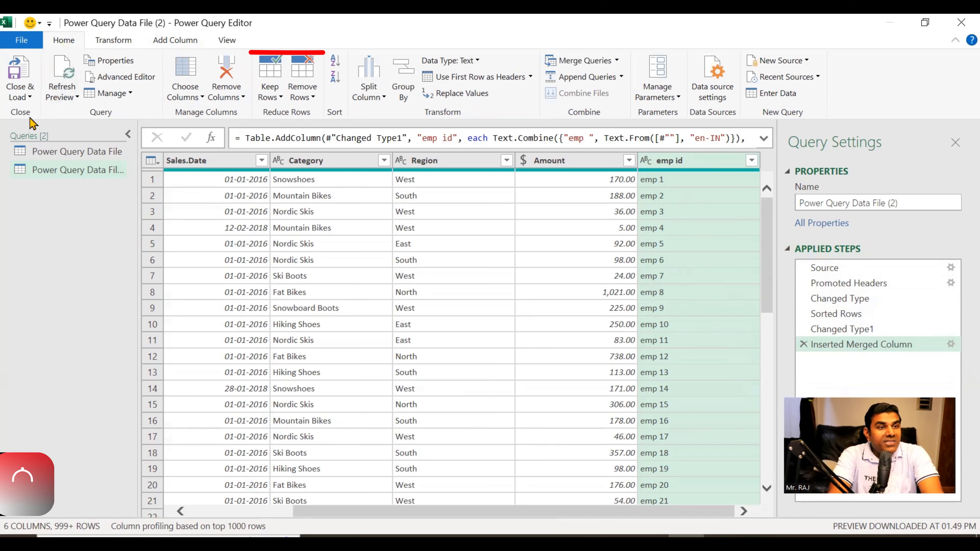
click(30, 96)
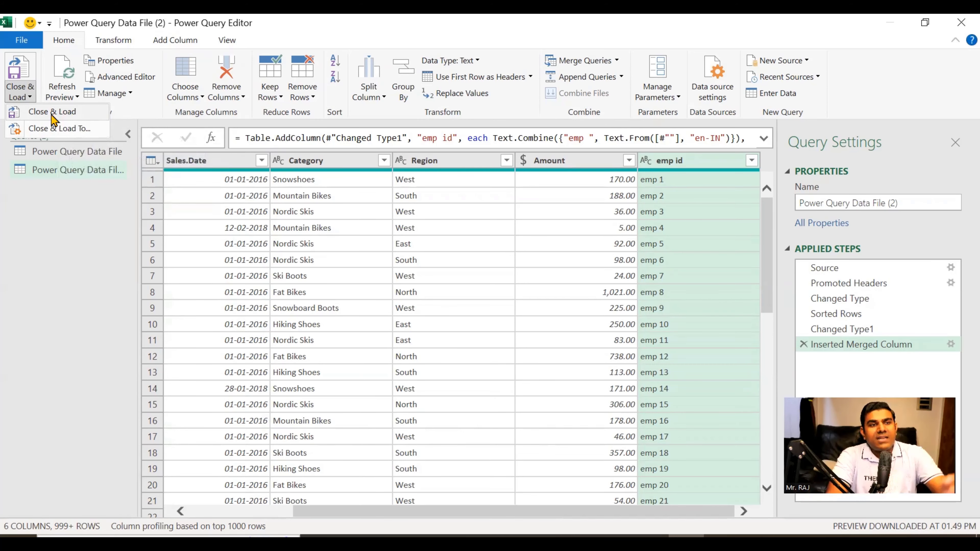
click(53, 113)
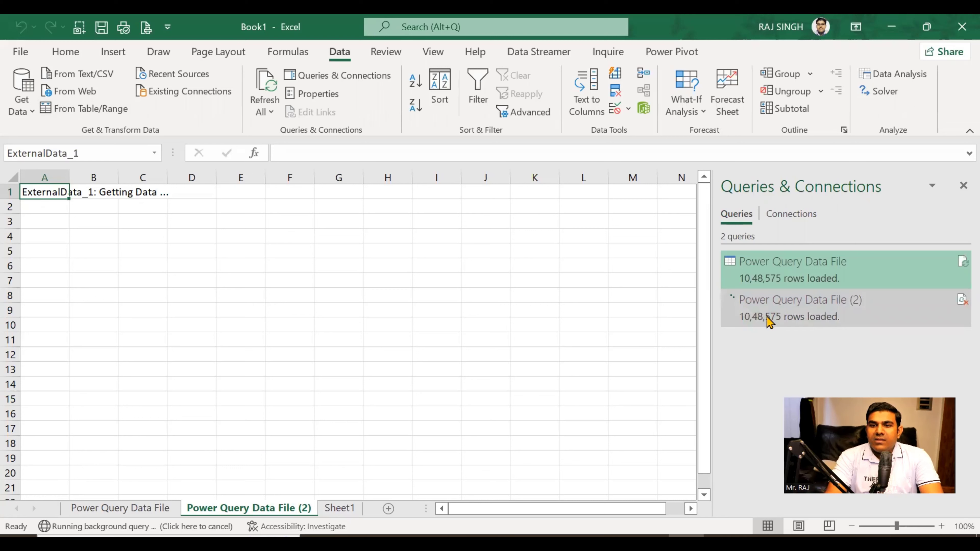
Preview the loaded Power Query Data File (2) query from the Queries & Connections pane
click(868, 315)
mouse_move(800, 307)
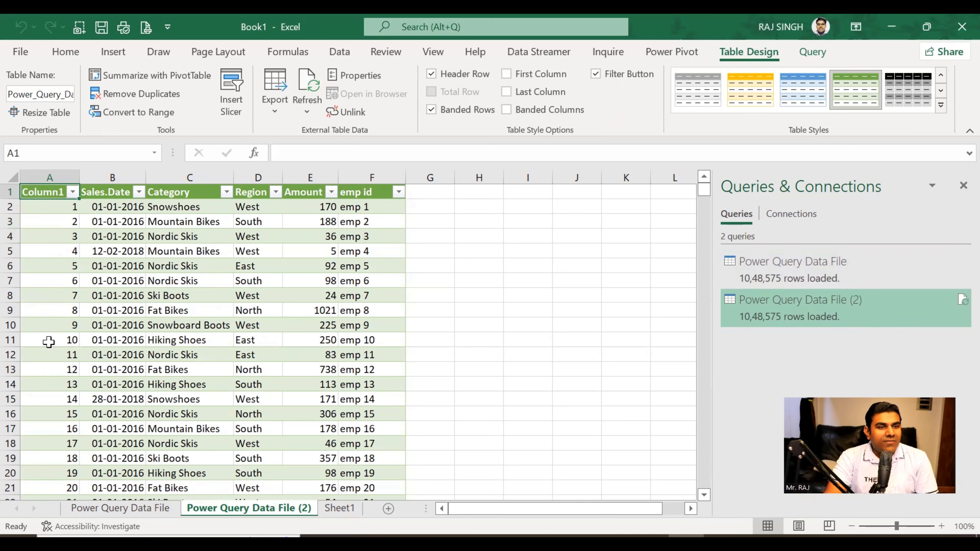
Inspect the loaded Sales.Date, Category and Amount values in the table
click(107, 230)
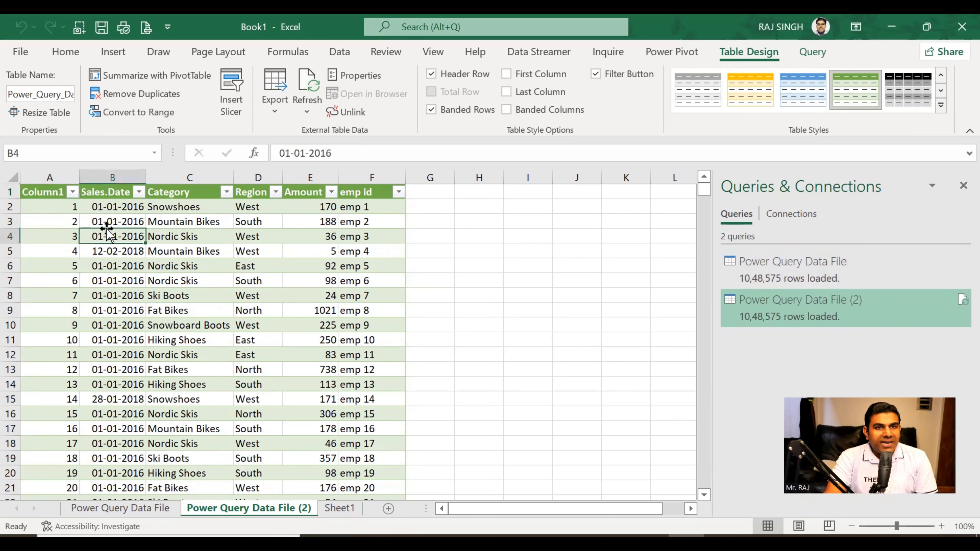
click(66, 52)
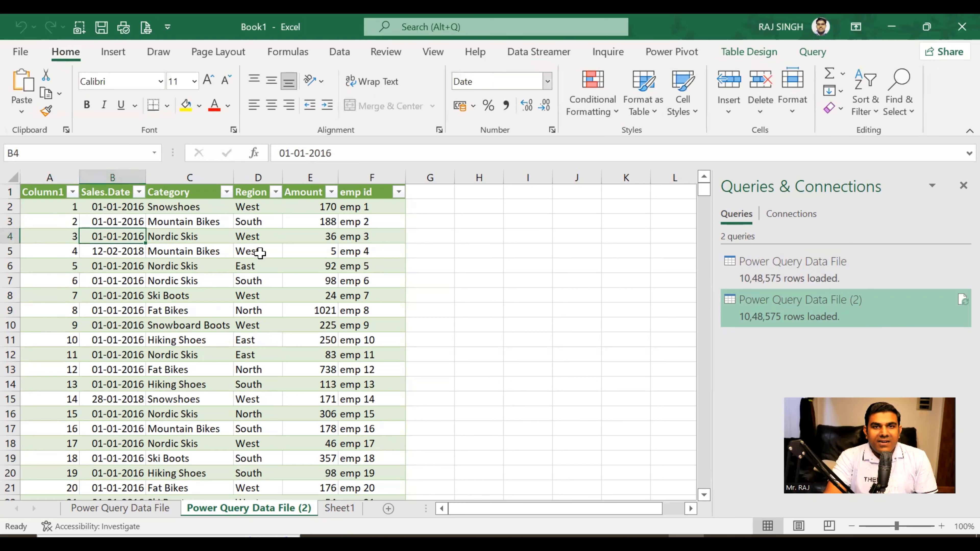
click(202, 234)
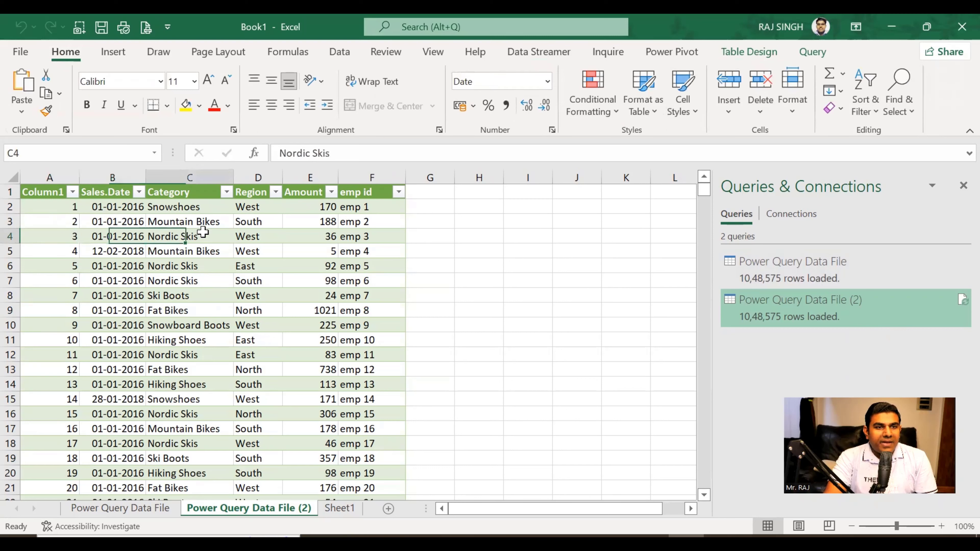
click(258, 237)
click(309, 236)
click(309, 219)
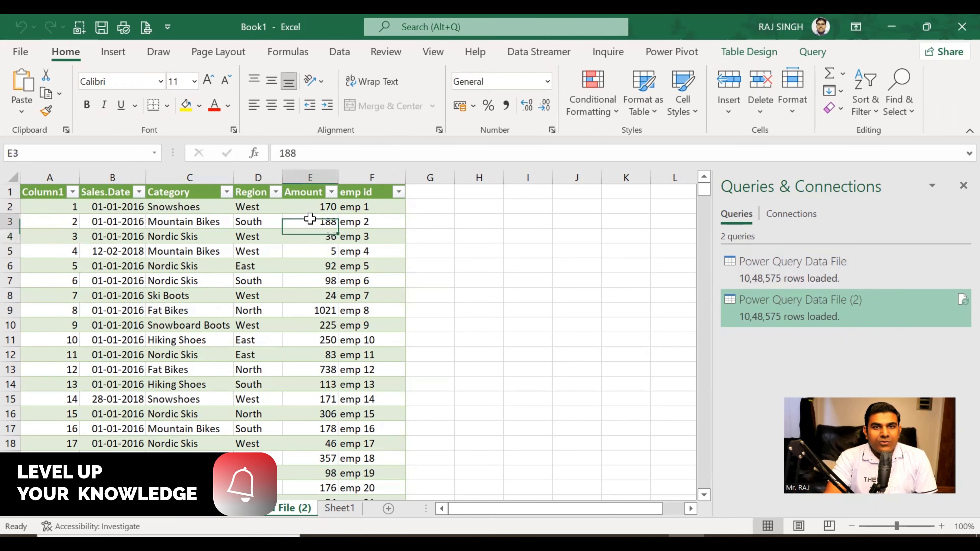
click(311, 252)
click(302, 298)
click(303, 320)
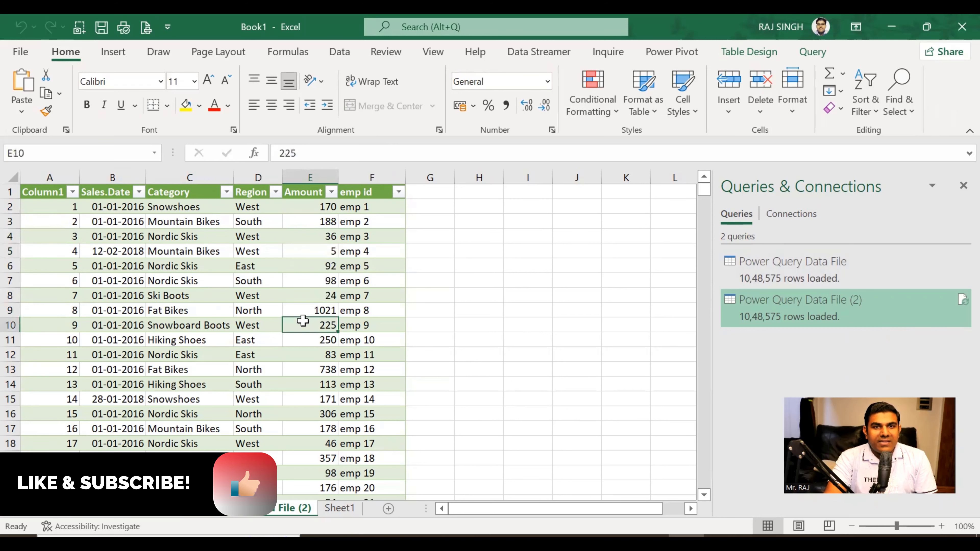
click(308, 227)
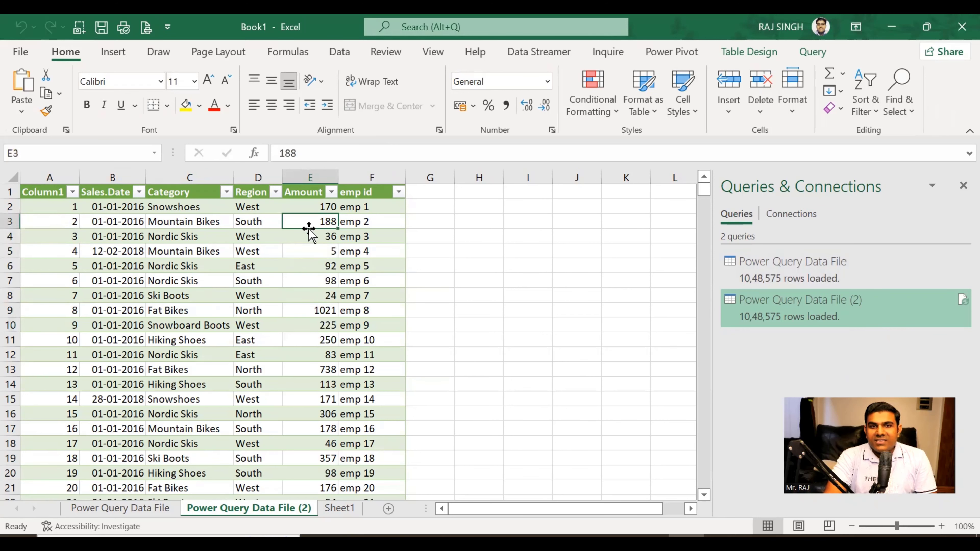
Check the generated emp id values, then select the entire Amount column E
click(311, 295)
click(376, 234)
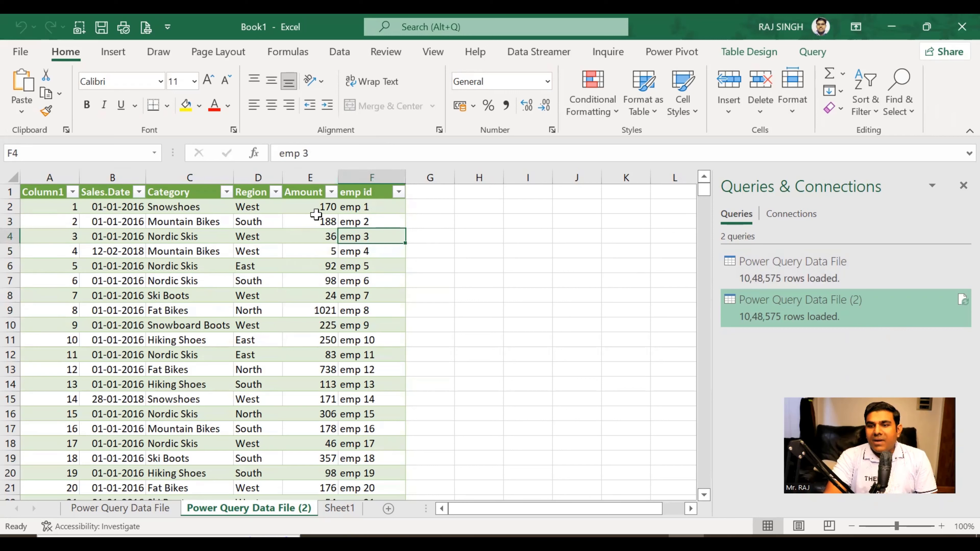
click(306, 192)
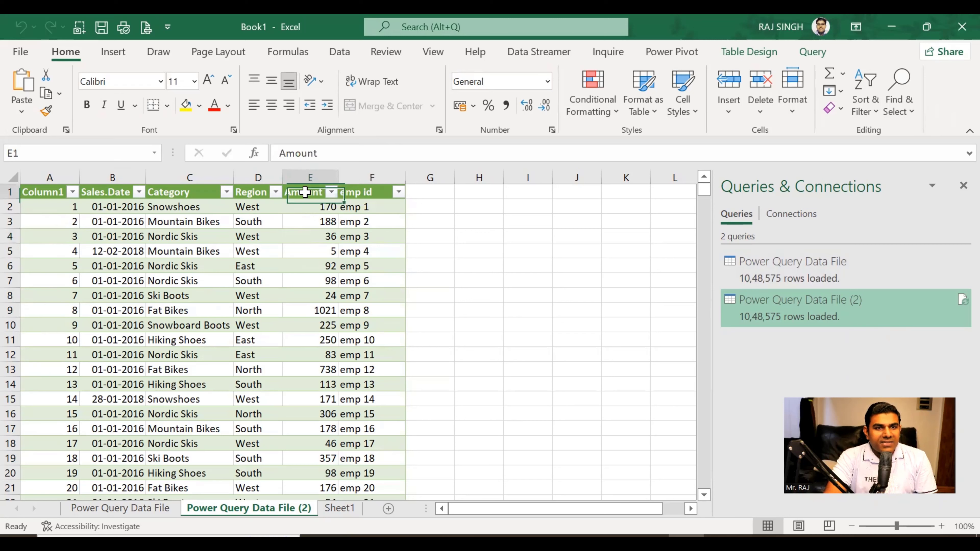
click(308, 178)
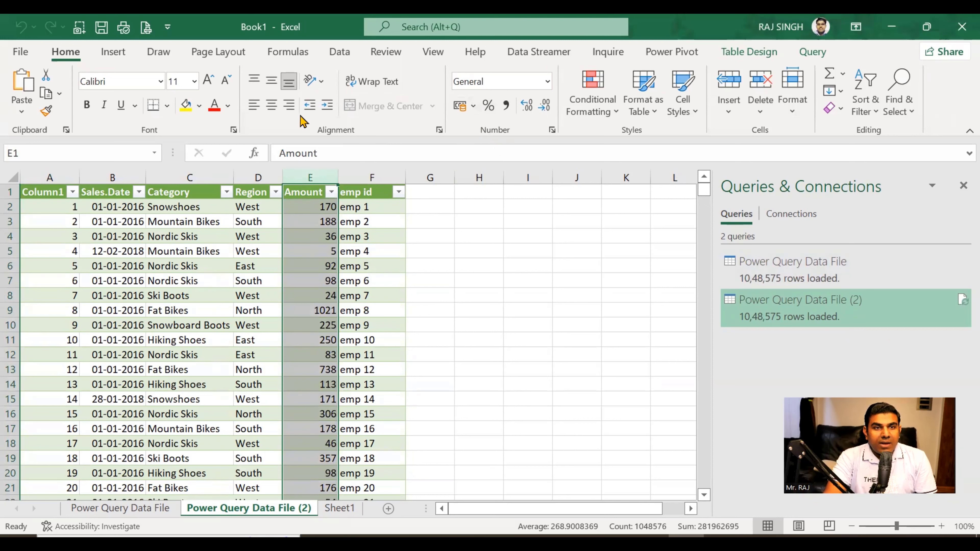
Format the Amount column as $ English (United States) Accounting after briefly trying rupee
click(473, 106)
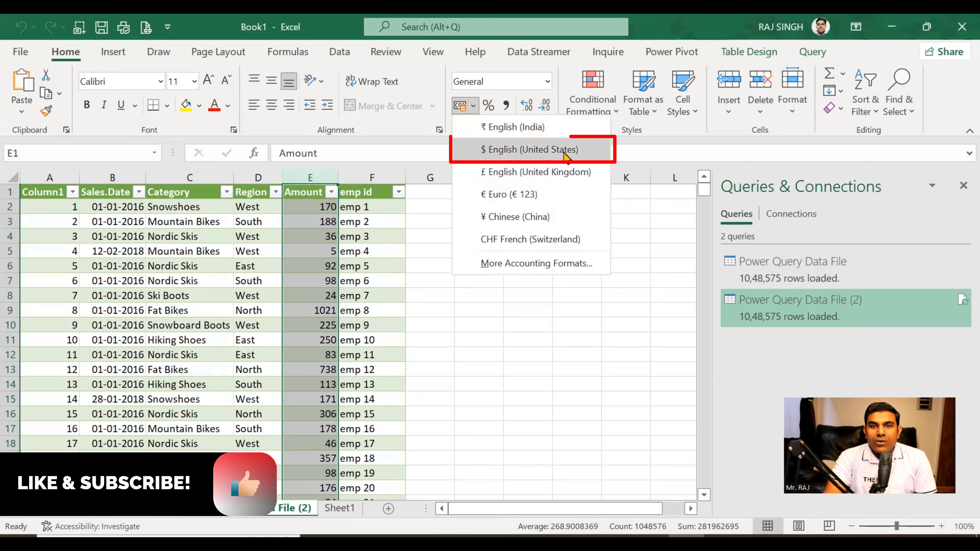
click(539, 150)
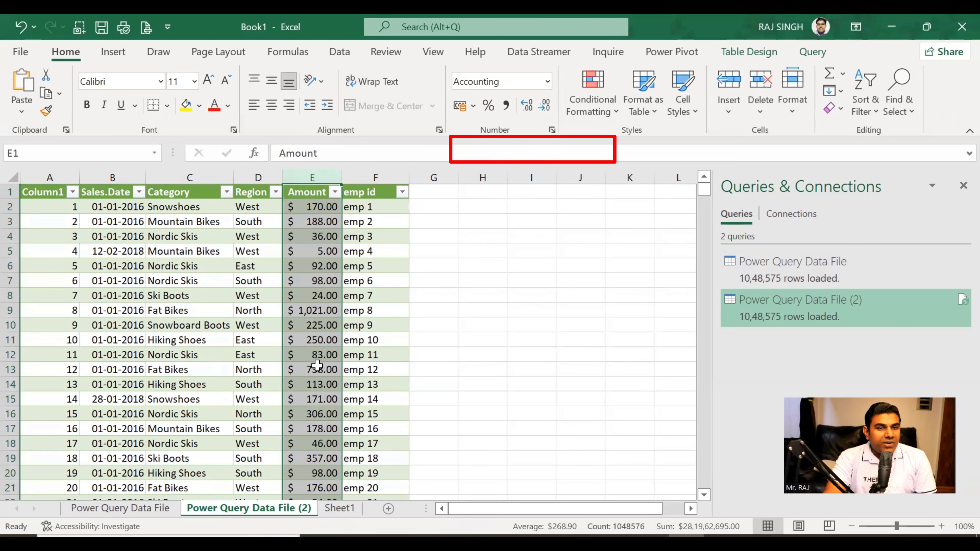
click(473, 106)
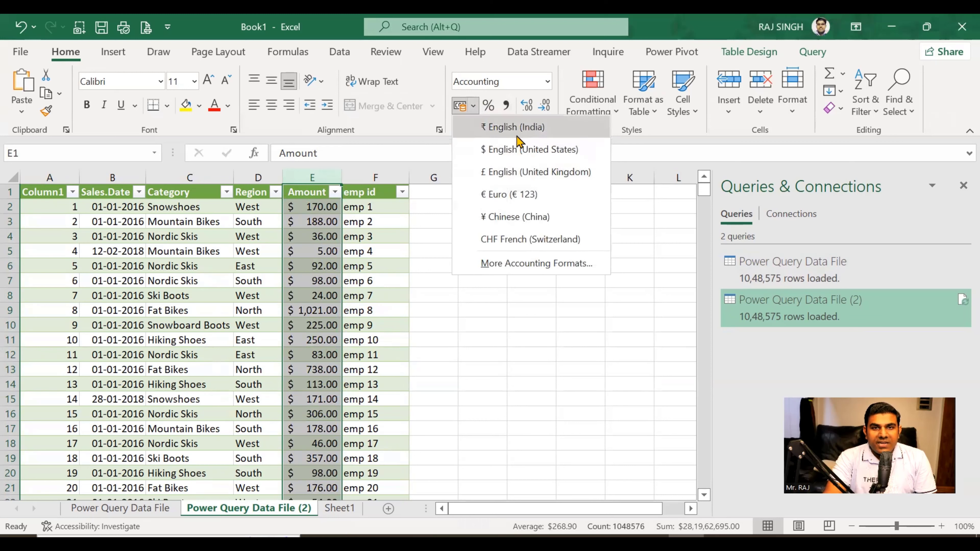
click(506, 127)
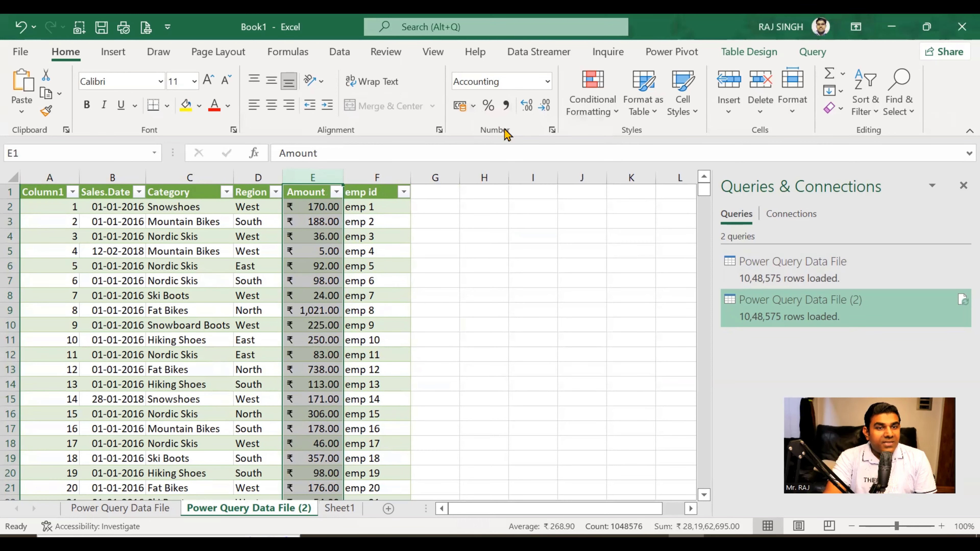
click(474, 106)
click(505, 149)
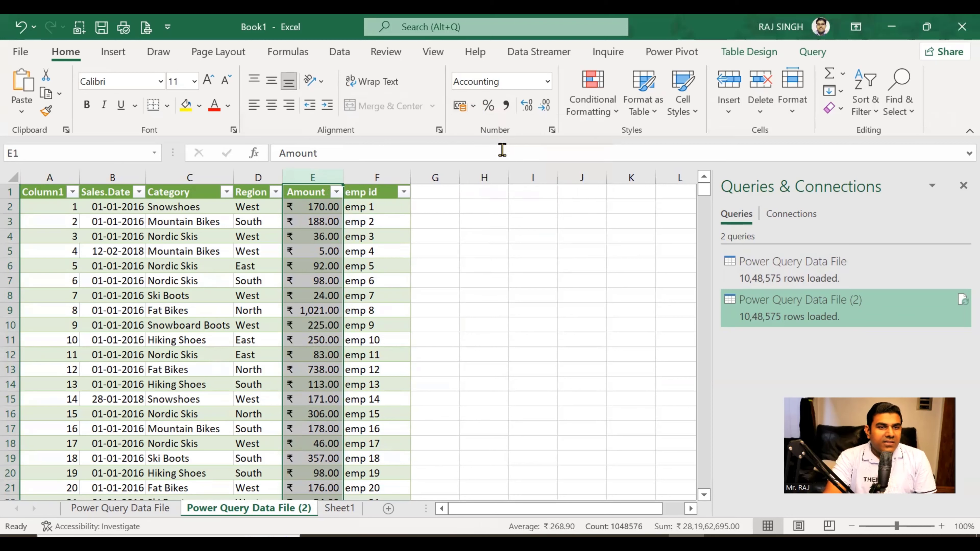
click(232, 279)
key(Left)
key(Up)
scroll(243, 298, down, 1)
scroll(243, 299, down, 5)
scroll(243, 298, up, 5)
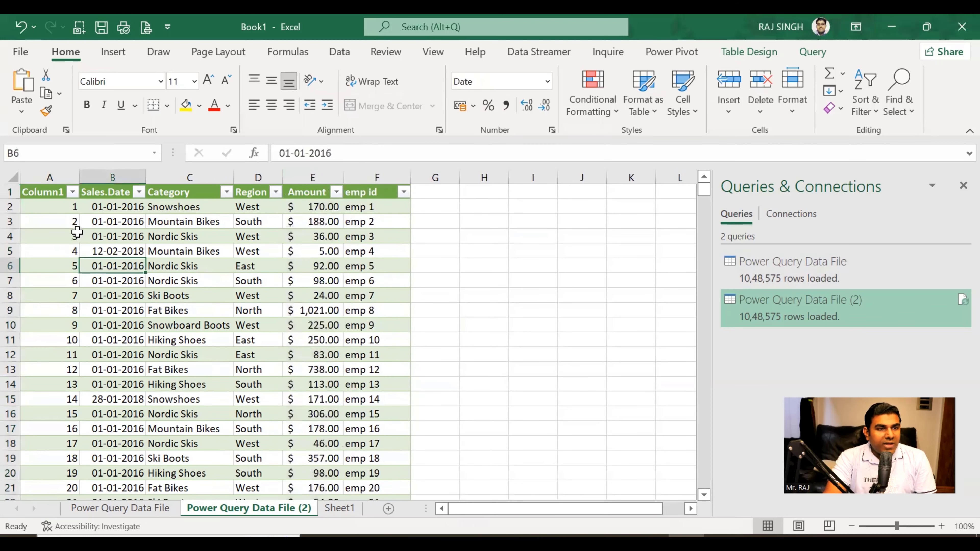
click(75, 233)
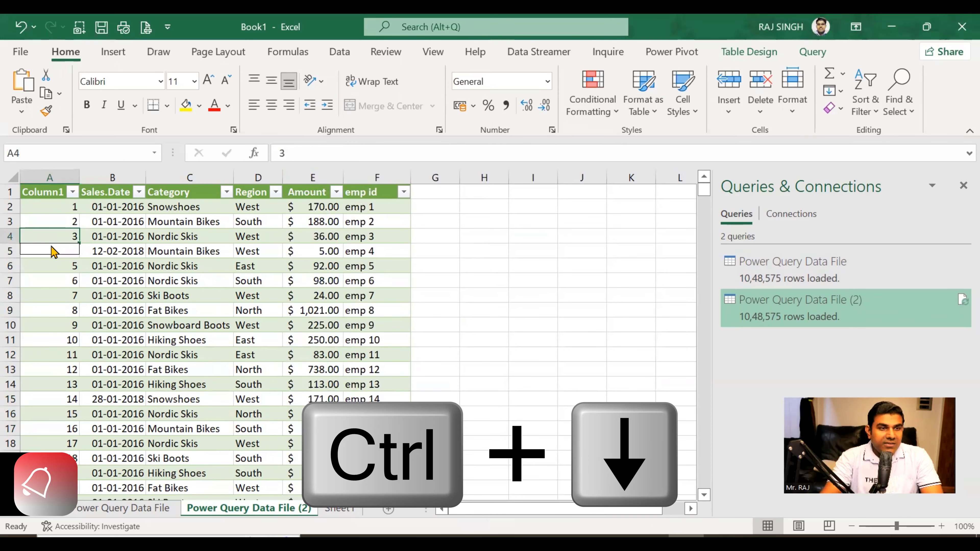
click(44, 208)
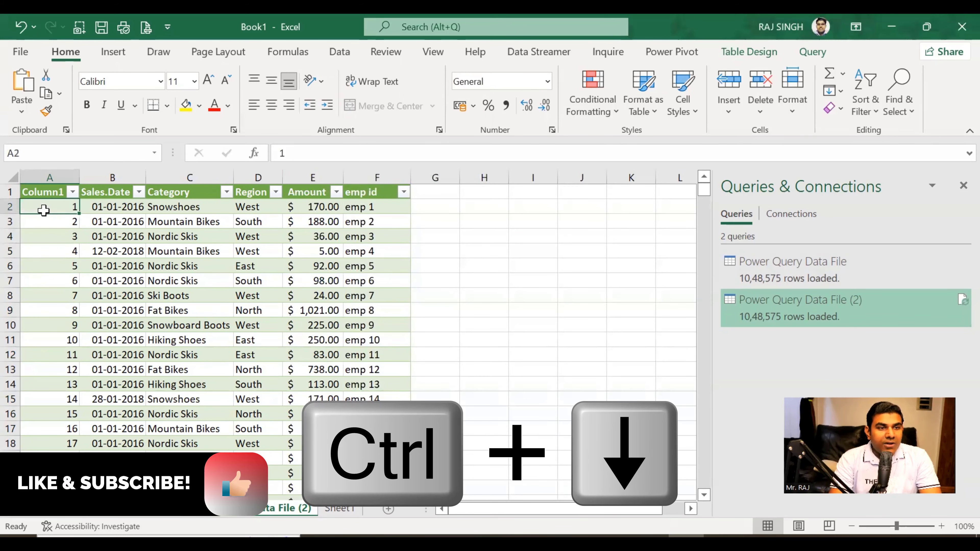
key(ctrl+Down)
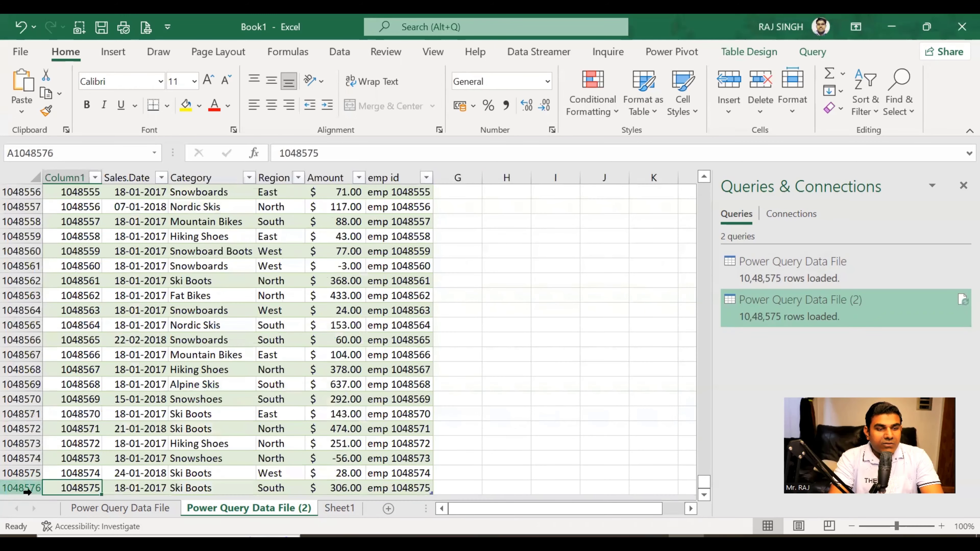
scroll(136, 464, down, 2)
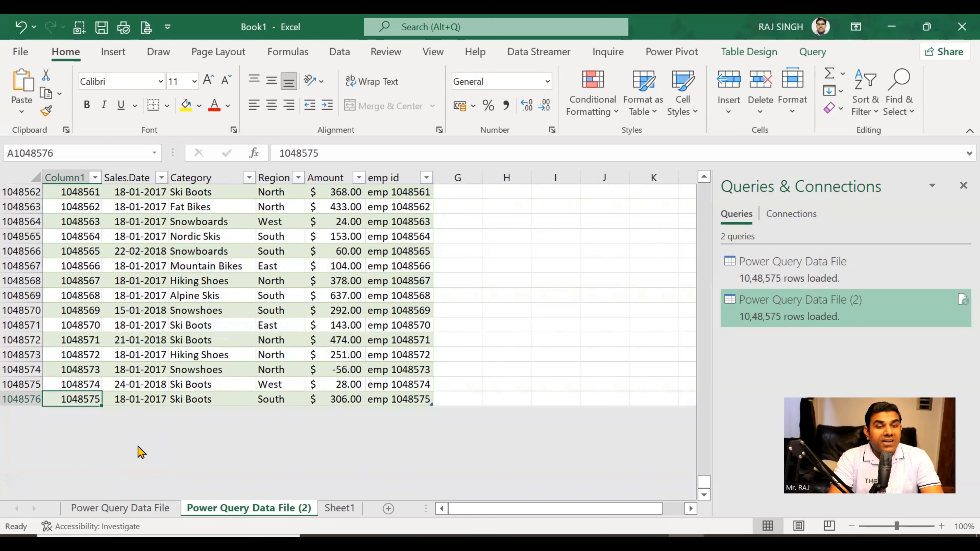
key(ctrl+Right)
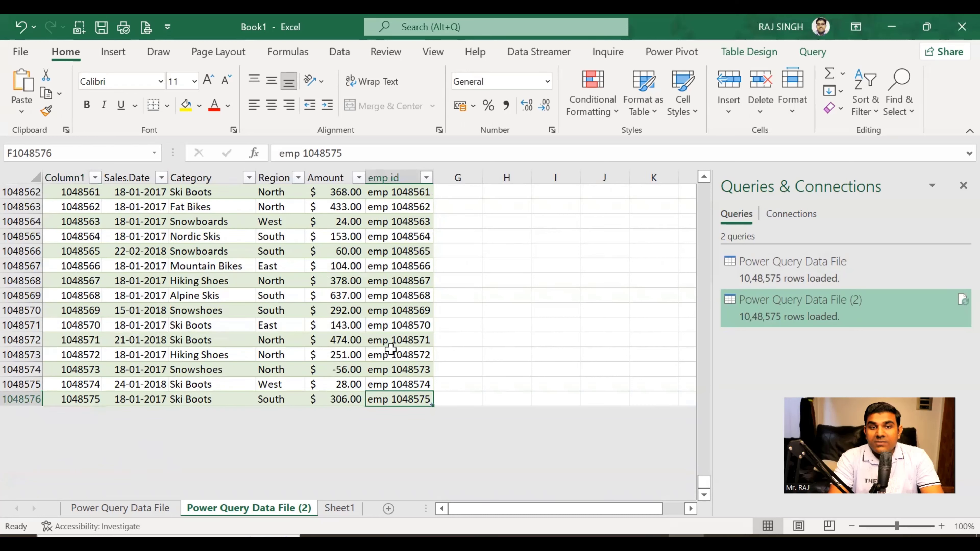
scroll(391, 349, up, 9)
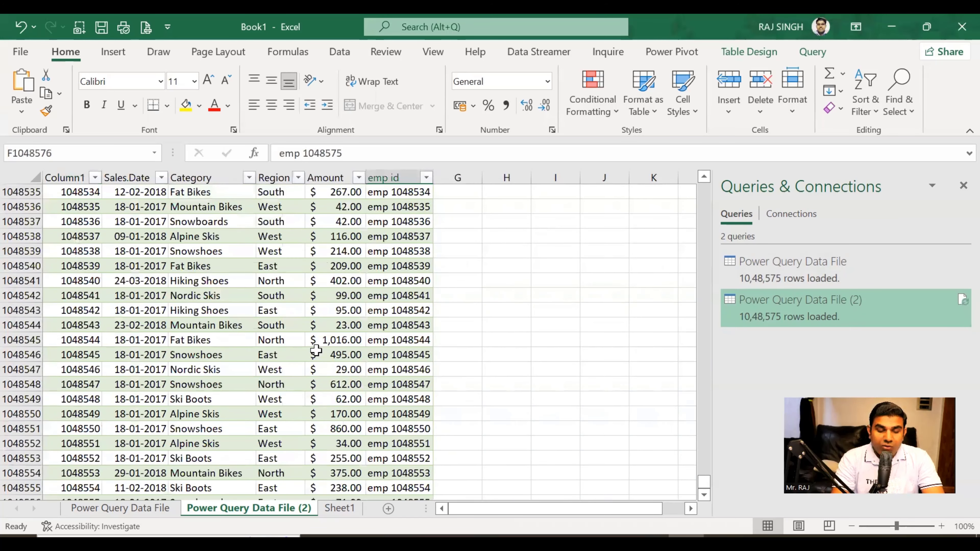
key(ctrl+Up)
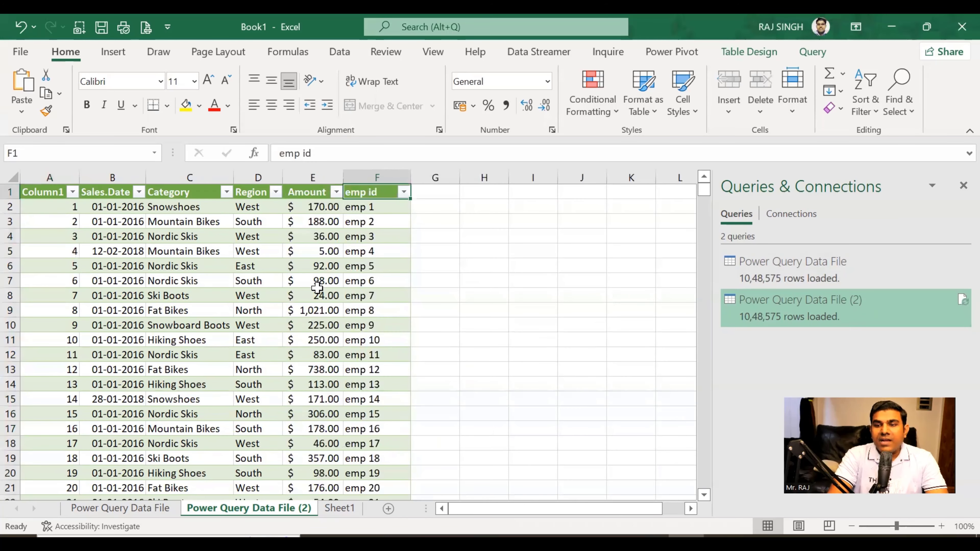